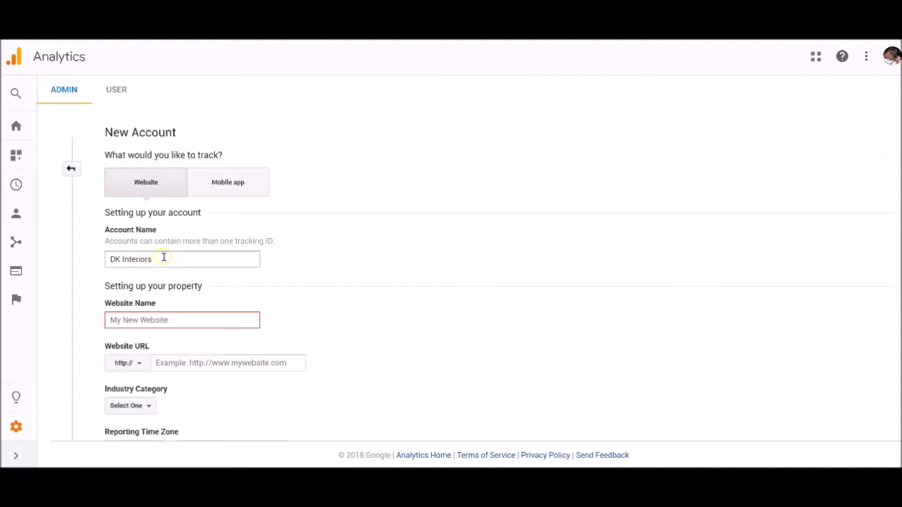
{"action": "left_click_drag", "start_coordinate": [163, 257], "coordinate": [57, 260]}
{"action": "key", "text": "ctrl+c"}
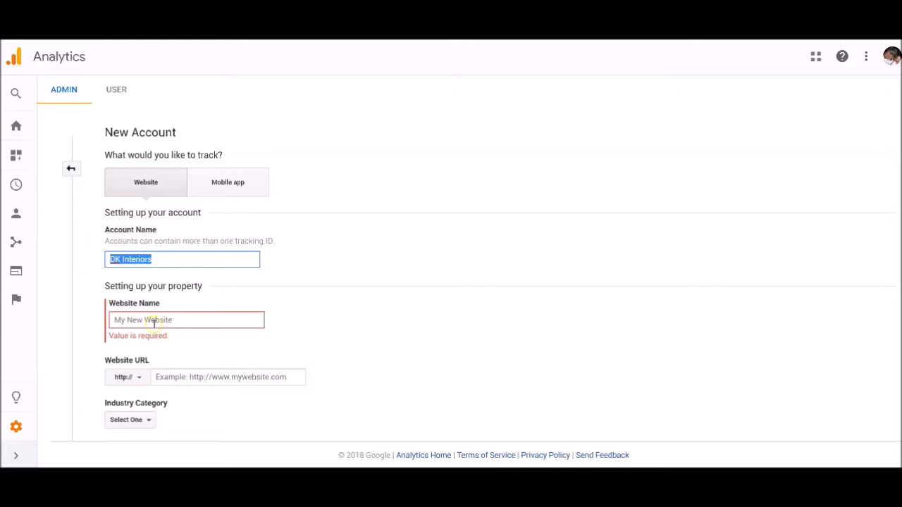
{"action": "left_click", "coordinate": [154, 321]}
{"action": "key", "text": "ctrl+v"}
{"action": "left_click", "coordinate": [205, 365]}
{"action": "type", "text": "ww"}
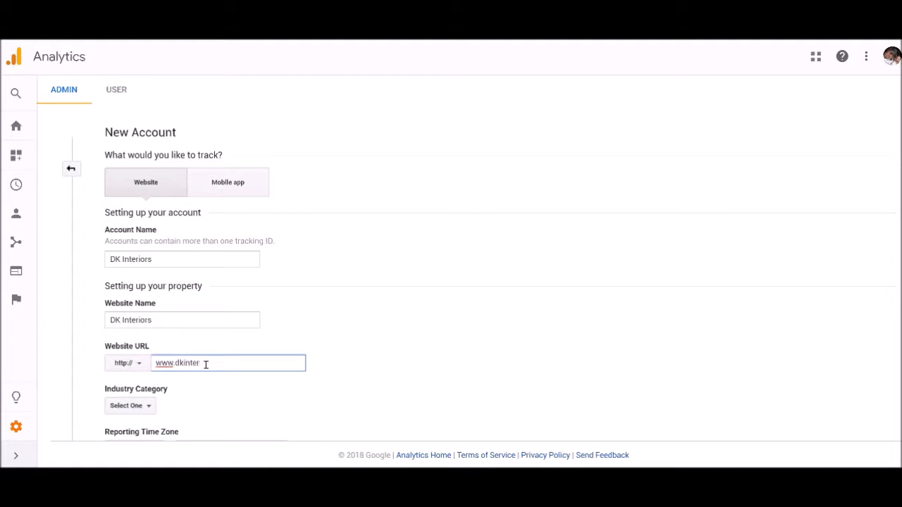
{"action": "type", "text": "w.dkinteriors.us"}
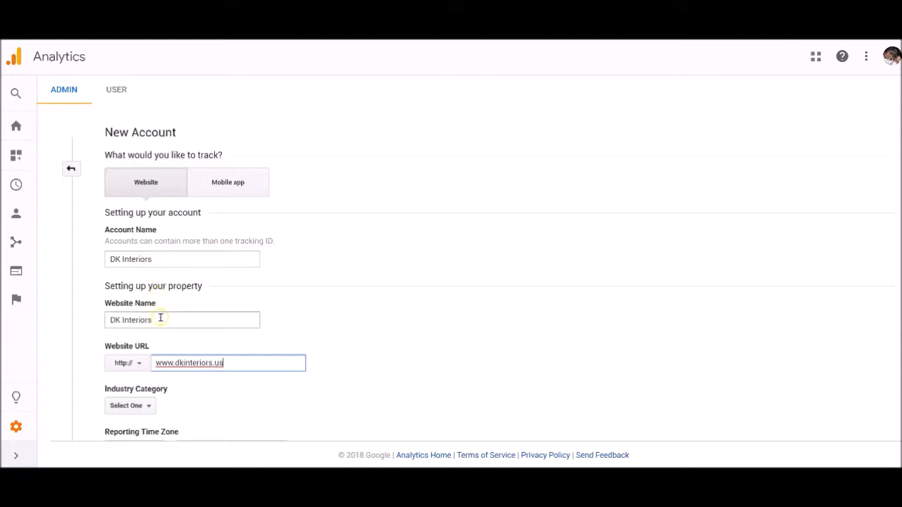
Set the new property's industry category to Automotive.
{"action": "scroll", "coordinate": [223, 366], "scroll_direction": "down", "scroll_amount": 1}
{"action": "scroll", "coordinate": [120, 341], "scroll_direction": "down", "scroll_amount": 1}
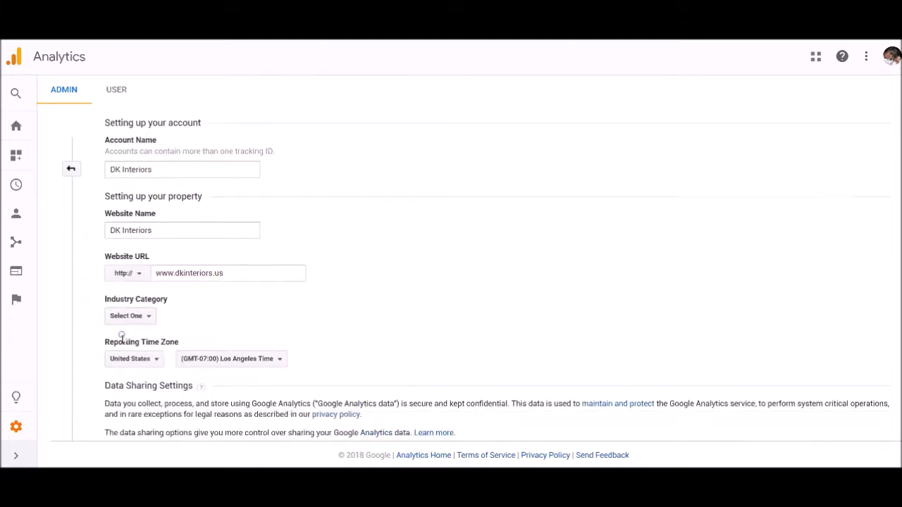
{"action": "left_click", "coordinate": [127, 317]}
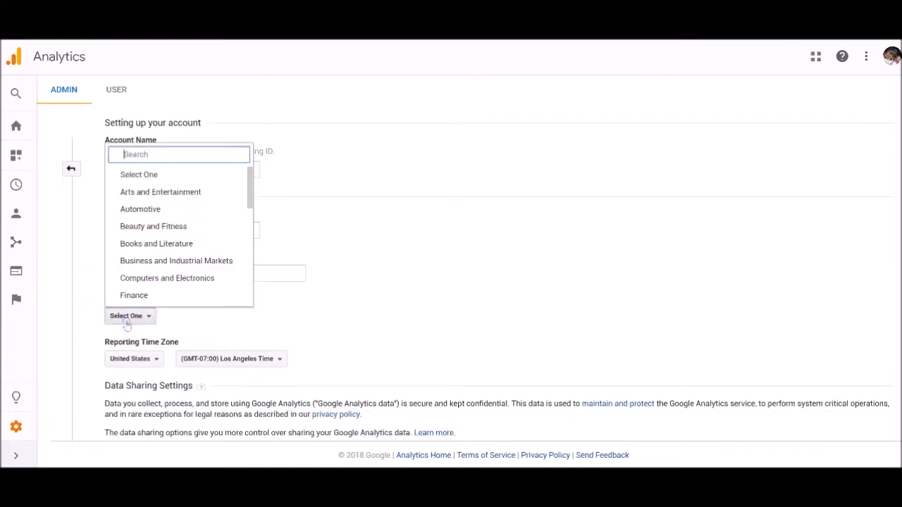
{"action": "left_click", "coordinate": [144, 210]}
Set the reporting time zone to (GMT-04:00) New York Time.
{"action": "scroll", "coordinate": [237, 301], "scroll_direction": "down", "scroll_amount": 2}
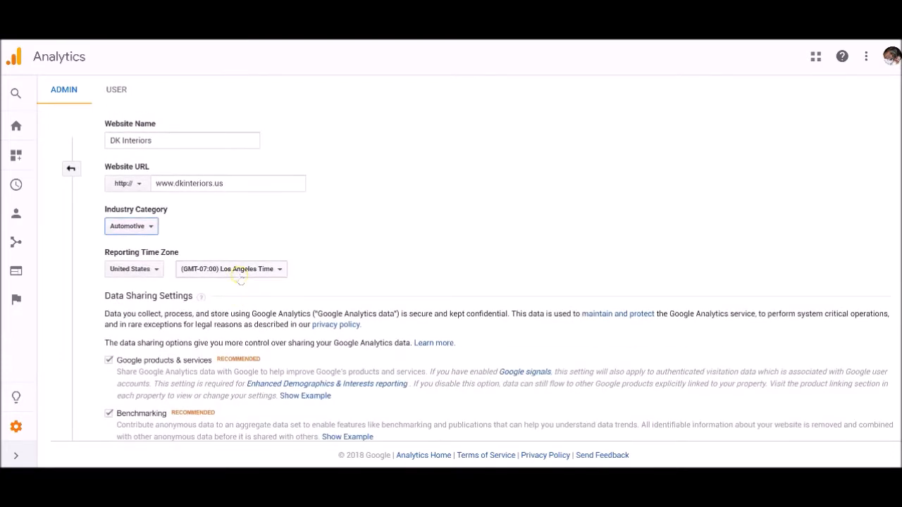
{"action": "left_click", "coordinate": [239, 269]}
{"action": "scroll", "coordinate": [236, 365], "scroll_direction": "down", "scroll_amount": 1}
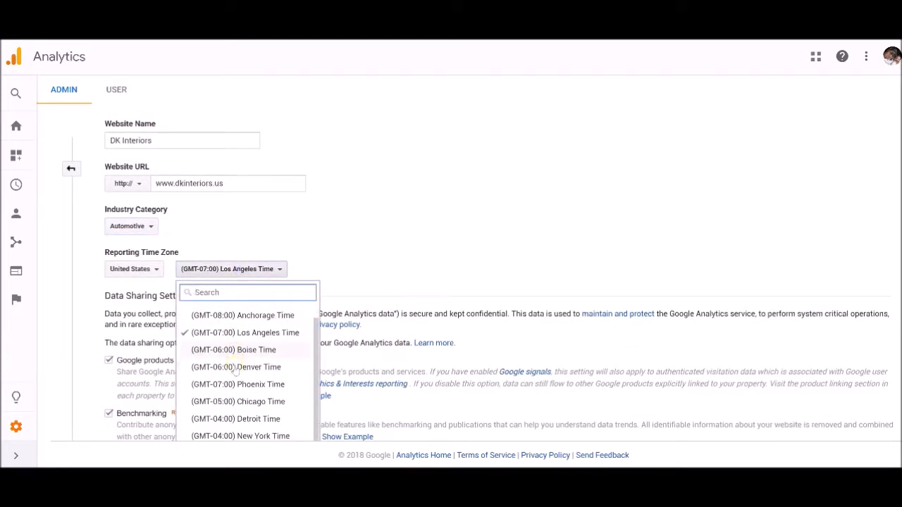
{"action": "scroll", "coordinate": [235, 367], "scroll_direction": "up", "scroll_amount": 1}
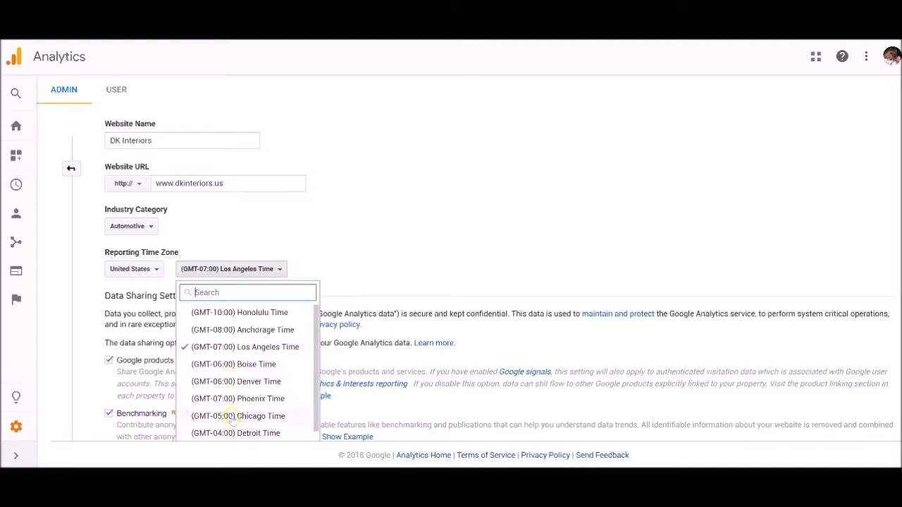
{"action": "scroll", "coordinate": [233, 417], "scroll_direction": "up", "scroll_amount": 1}
{"action": "scroll", "coordinate": [355, 342], "scroll_direction": "down", "scroll_amount": 2}
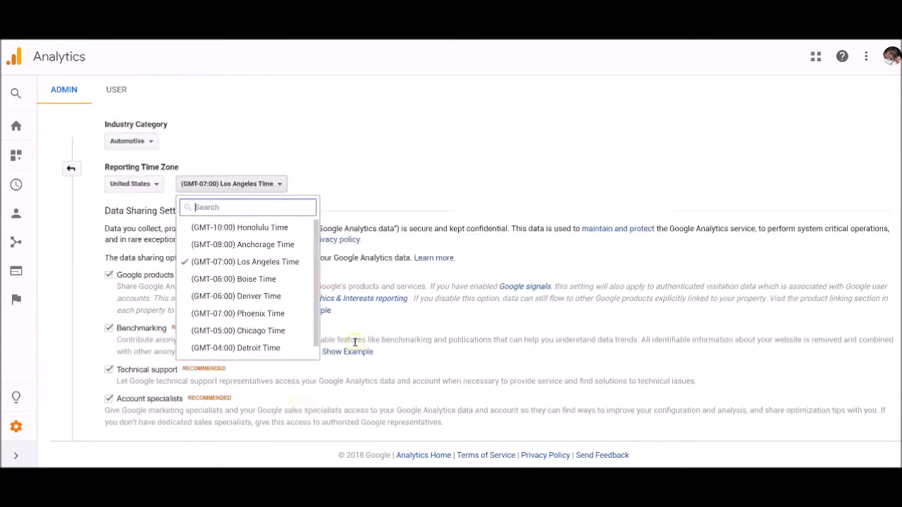
{"action": "scroll", "coordinate": [355, 342], "scroll_direction": "down", "scroll_amount": 1}
{"action": "scroll", "coordinate": [285, 271], "scroll_direction": "down", "scroll_amount": 1}
{"action": "left_click", "coordinate": [258, 284]}
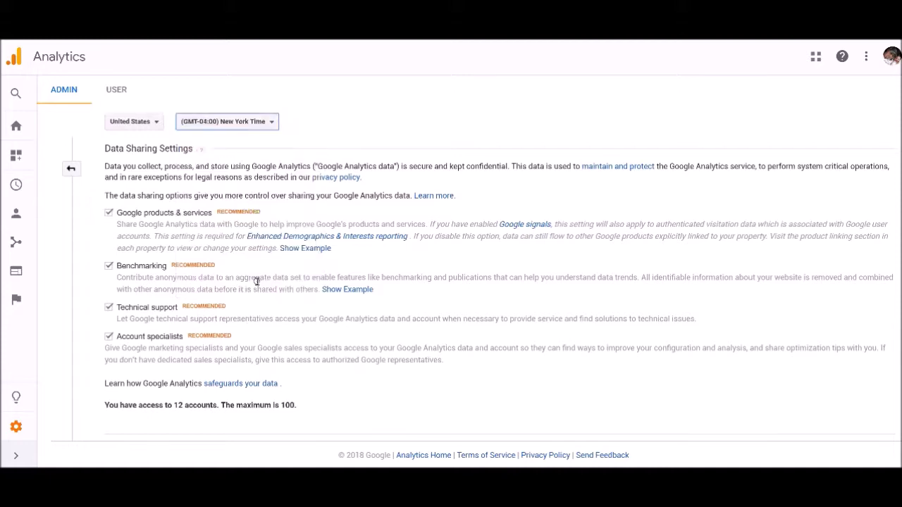
Request the tracking ID, accepting the Data Processing Terms and the Measurement Controller-Controller Data Protection Terms.
{"action": "scroll", "coordinate": [240, 291], "scroll_direction": "down", "scroll_amount": 1}
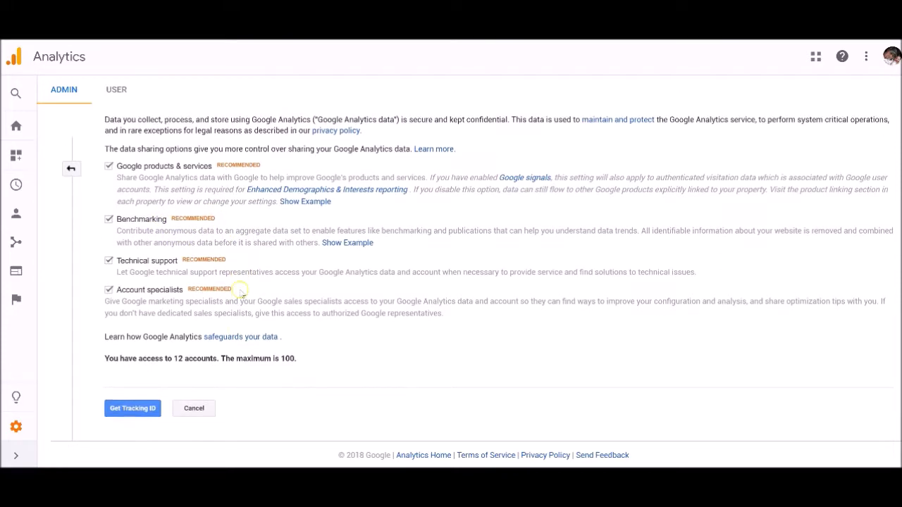
{"action": "left_click", "coordinate": [132, 408]}
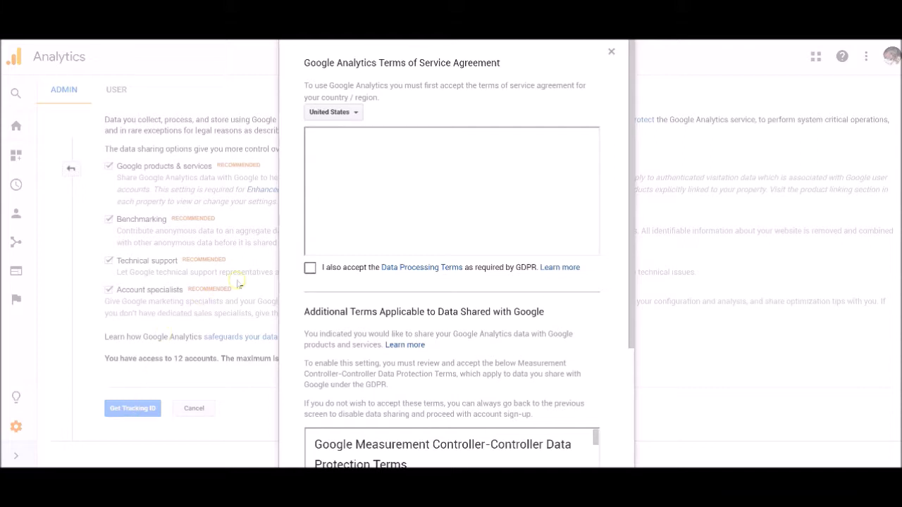
{"action": "left_click", "coordinate": [310, 268]}
{"action": "scroll", "coordinate": [310, 272], "scroll_direction": "down", "scroll_amount": 1}
{"action": "scroll", "coordinate": [307, 274], "scroll_direction": "down", "scroll_amount": 4}
{"action": "left_click", "coordinate": [310, 405]}
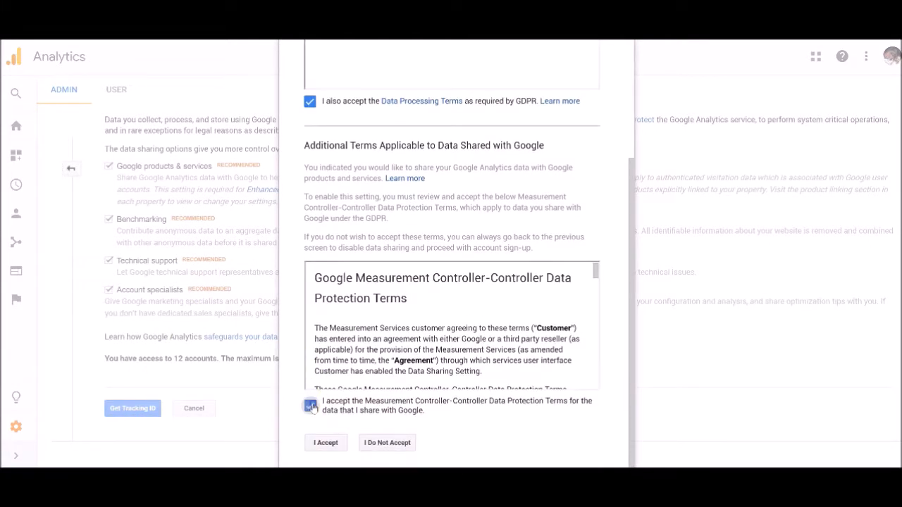
{"action": "left_click", "coordinate": [325, 443]}
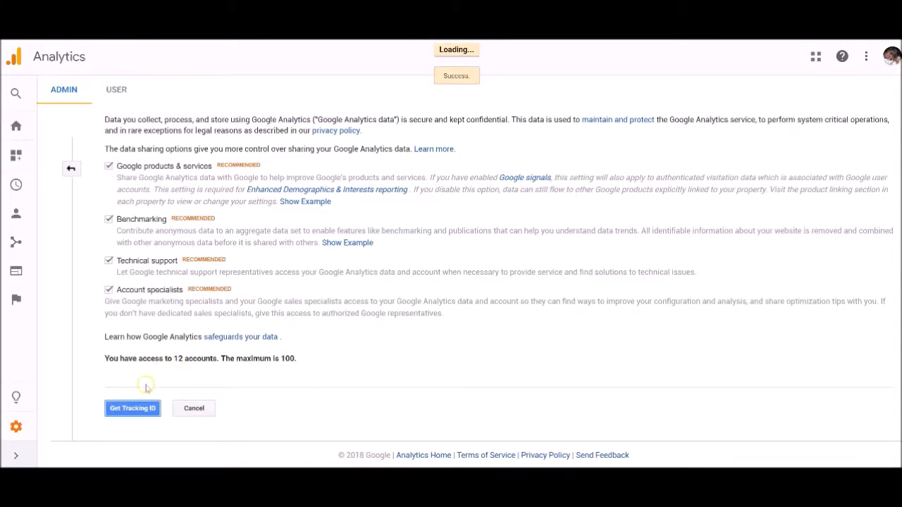
{"action": "left_click", "coordinate": [271, 409]}
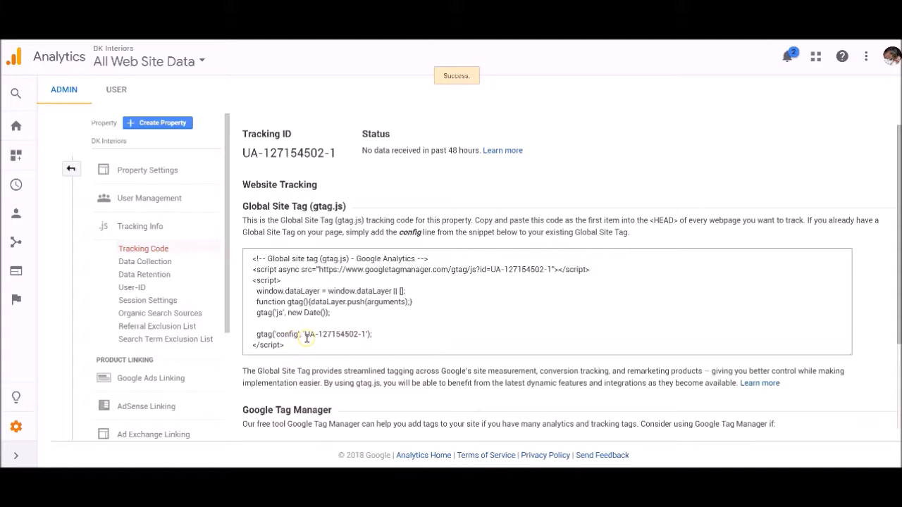
Locate and highlight the DK Interiors property's tracking ID on the tracking code page.
{"action": "left_click_drag", "start_coordinate": [306, 335], "coordinate": [367, 342]}
{"action": "left_click", "coordinate": [363, 334]}
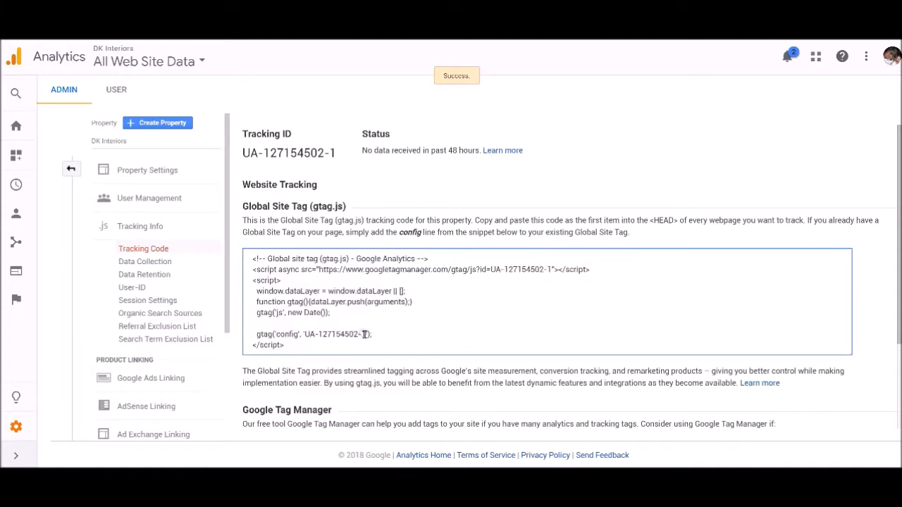
{"action": "left_click", "coordinate": [363, 334]}
{"action": "left_click_drag", "start_coordinate": [243, 152], "coordinate": [340, 156]}
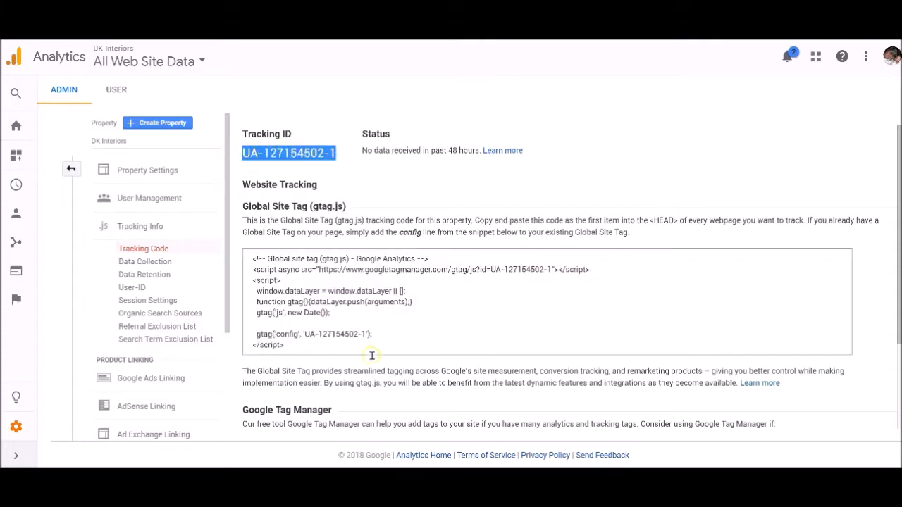
{"action": "left_click", "coordinate": [336, 484]}
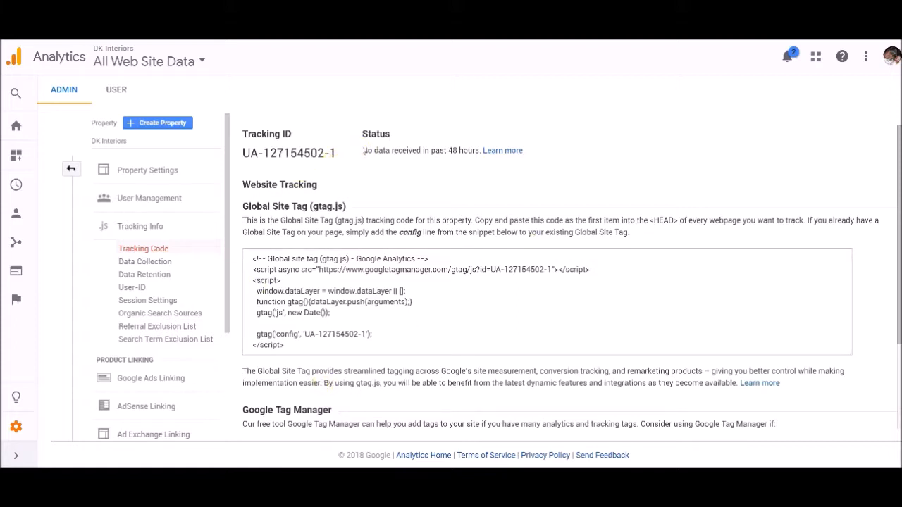
Switch to Google Tag Manager and set up a new account named DK Interiors with United States as the country.
{"action": "key", "text": "ctrl+Tab"}
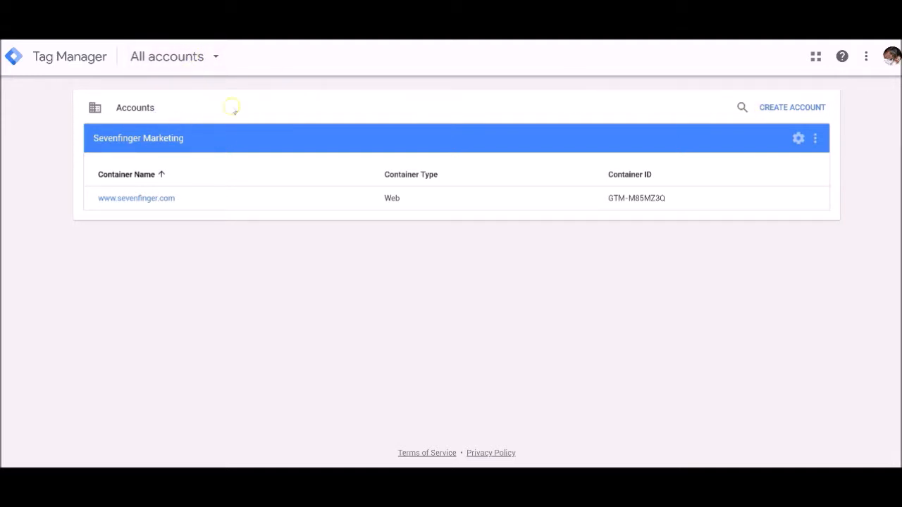
{"action": "left_click", "coordinate": [781, 107]}
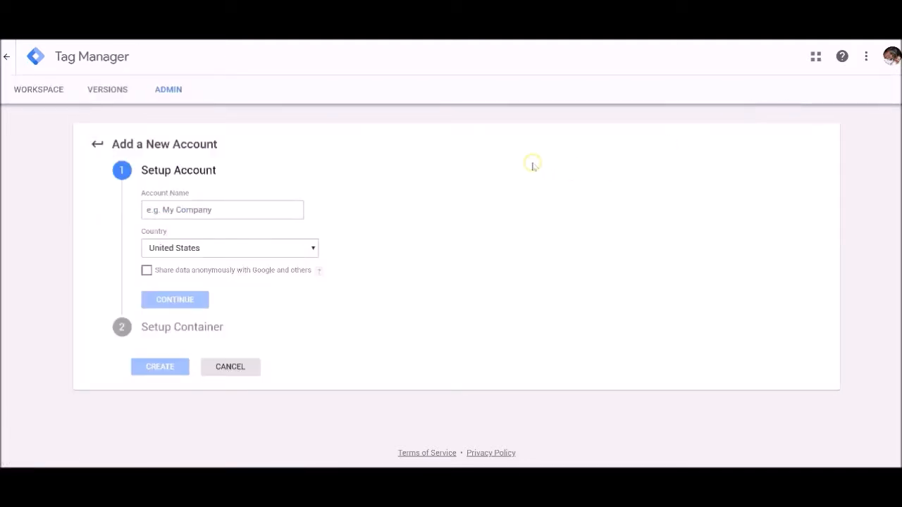
{"action": "left_click", "coordinate": [257, 205]}
{"action": "type", "text": "DK Interiors"}
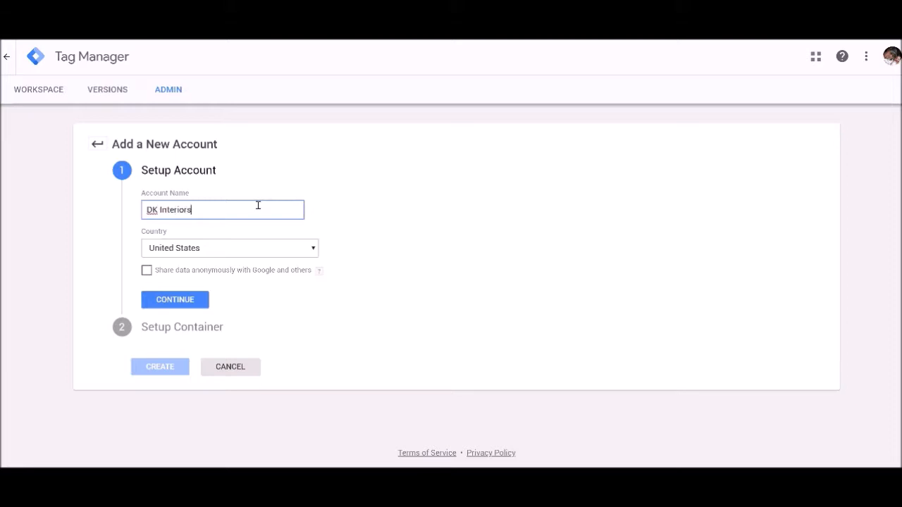
{"action": "key", "text": "Tab"}
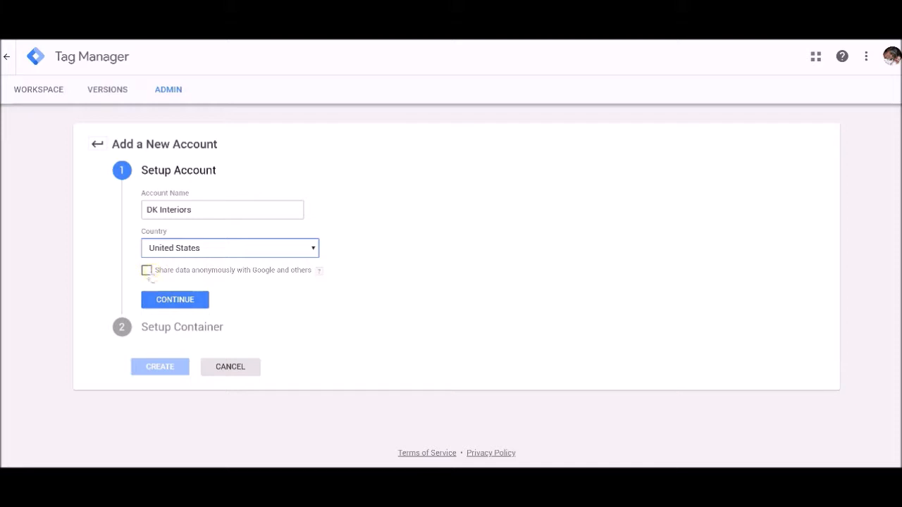
{"action": "left_click", "coordinate": [193, 301]}
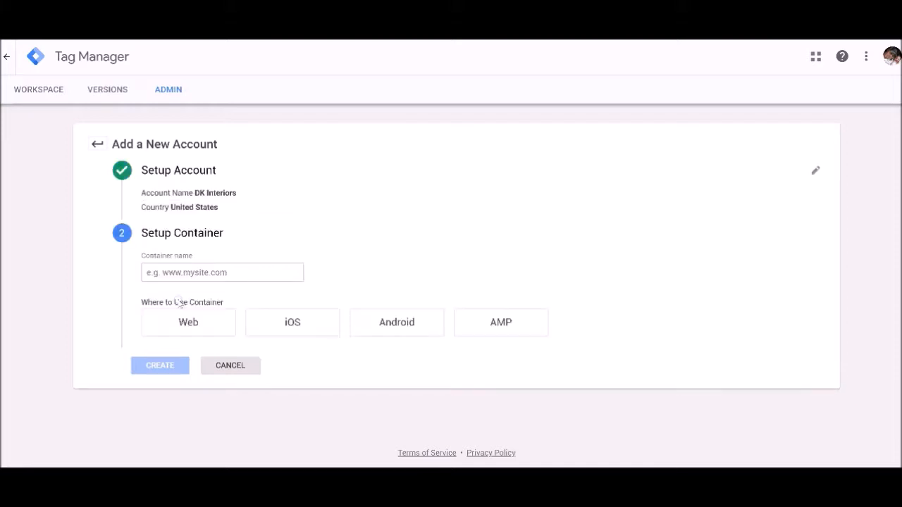
{"action": "left_click", "coordinate": [200, 272]}
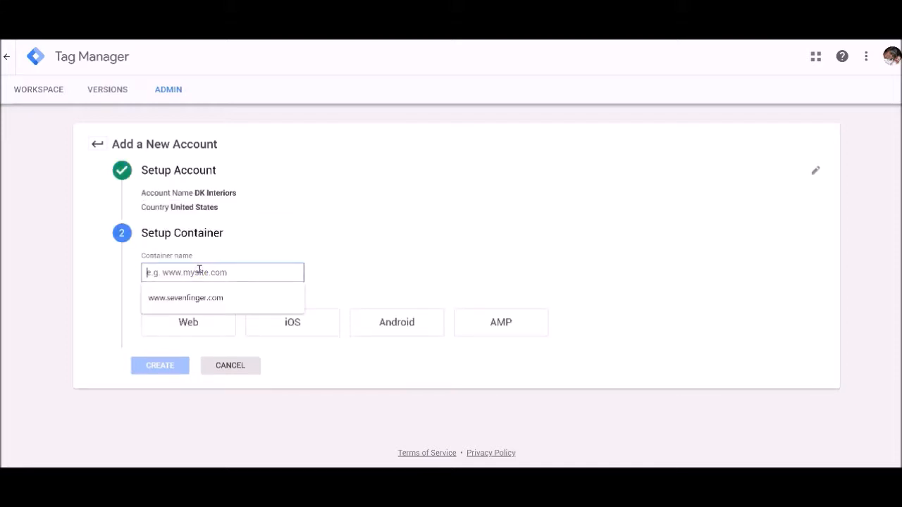
{"action": "type", "text": "www.dkinteri"}
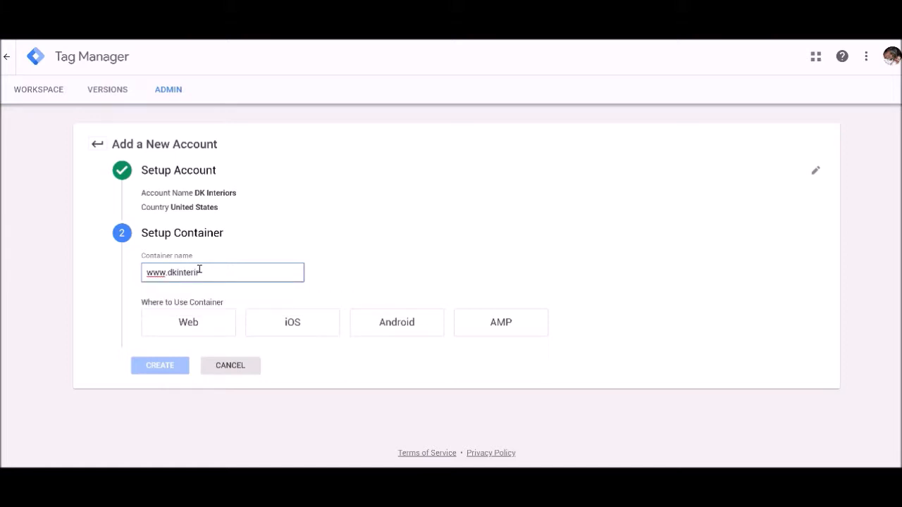
{"action": "type", "text": "e"}
{"action": "type", "text": "rs.com"}
Choose Web as the place to use the container, and create it by agreeing to the Tag Manager terms of service.
{"action": "left_click", "coordinate": [185, 324]}
{"action": "left_click", "coordinate": [331, 326]}
{"action": "left_click", "coordinate": [492, 323]}
{"action": "left_click", "coordinate": [173, 318]}
{"action": "left_click", "coordinate": [159, 368]}
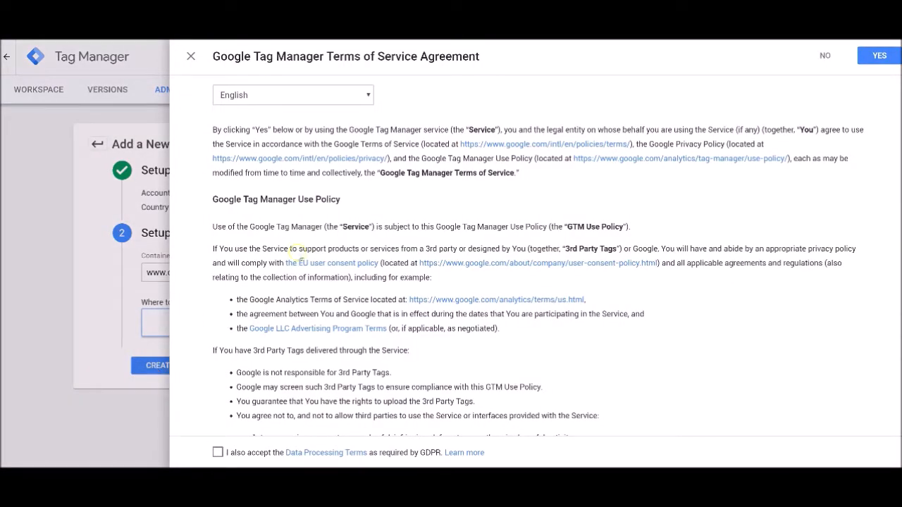
{"action": "left_click", "coordinate": [874, 58]}
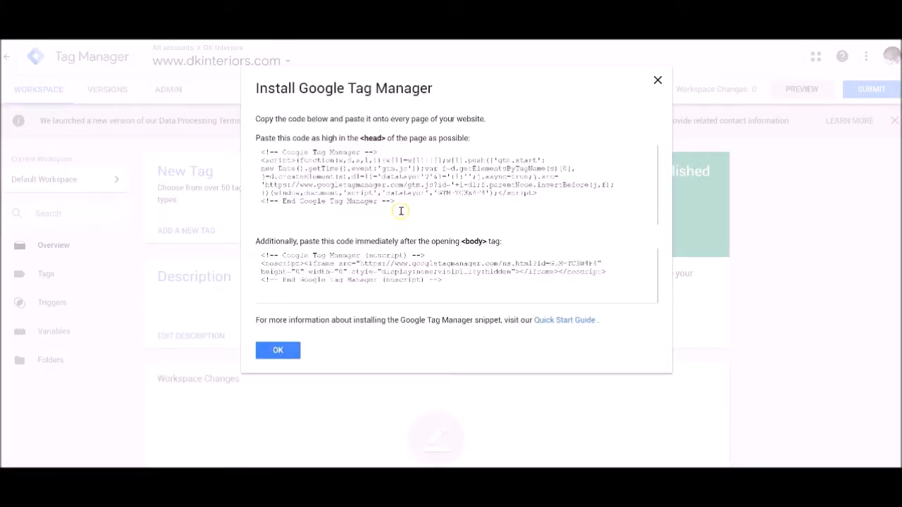
Copy the Tag Manager head snippet and switch to the WordPress admin's BeTheme Options, showing the general SEO settings.
{"action": "left_click_drag", "start_coordinate": [404, 207], "coordinate": [240, 148]}
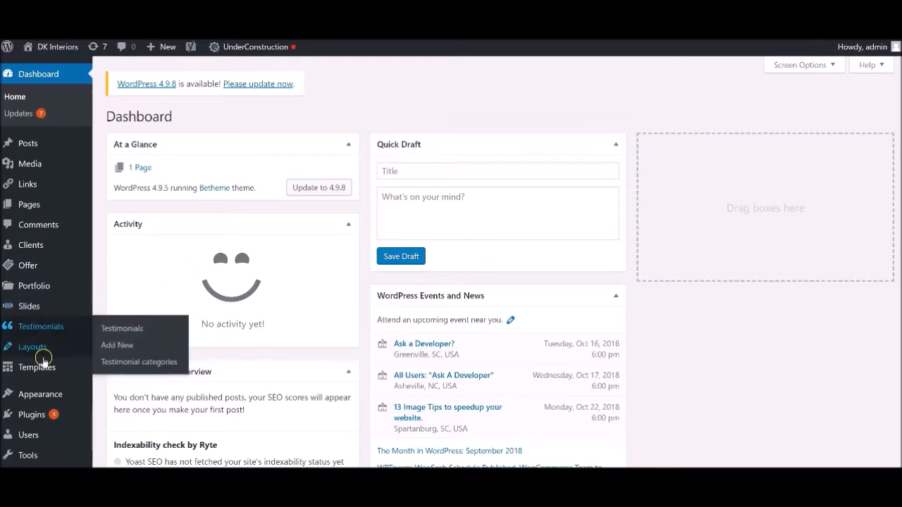
{"action": "mouse_move", "coordinate": [32, 394]}
{"action": "scroll", "coordinate": [30, 374], "scroll_direction": "down", "scroll_amount": 3}
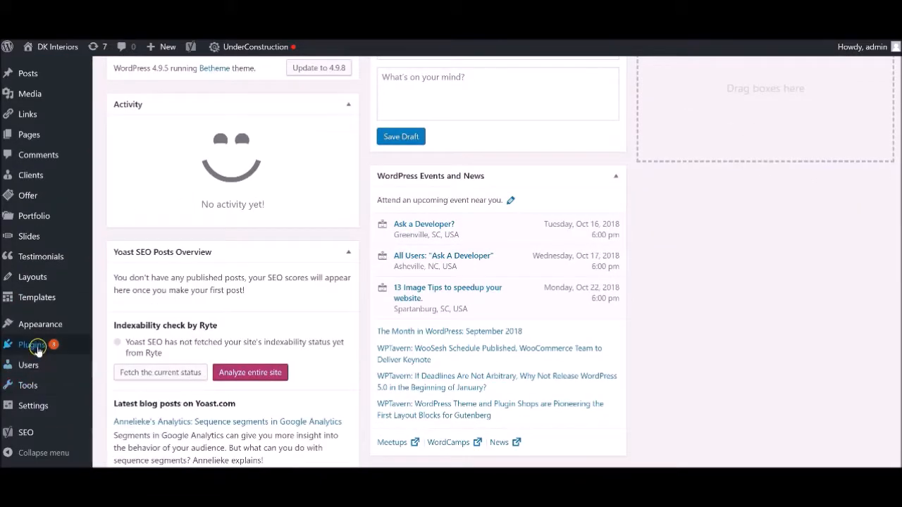
{"action": "mouse_move", "coordinate": [37, 345]}
{"action": "mouse_move", "coordinate": [40, 322]}
{"action": "scroll", "coordinate": [40, 323], "scroll_direction": "down", "scroll_amount": 1}
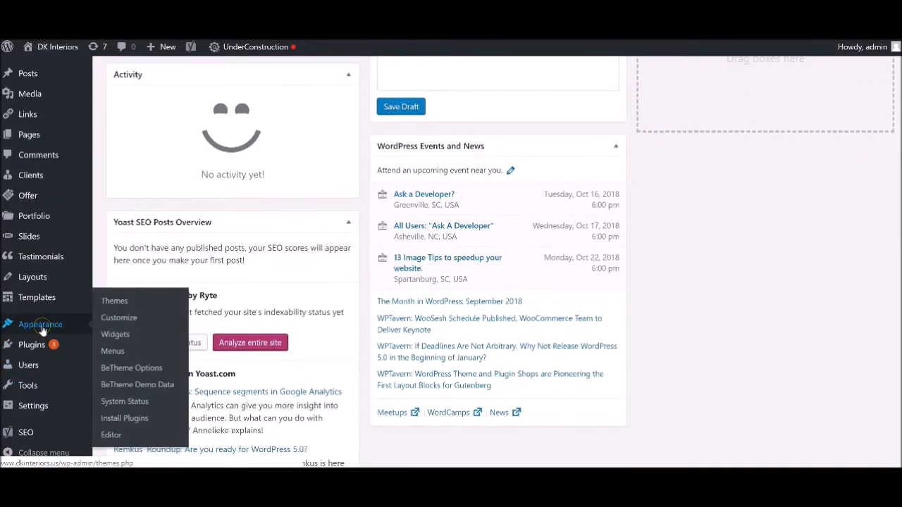
{"action": "left_click", "coordinate": [126, 369]}
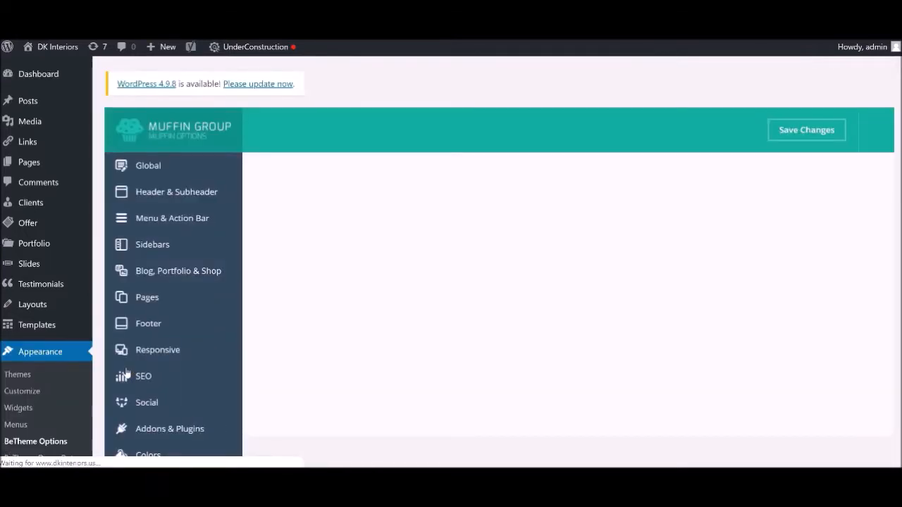
{"action": "left_click", "coordinate": [154, 383]}
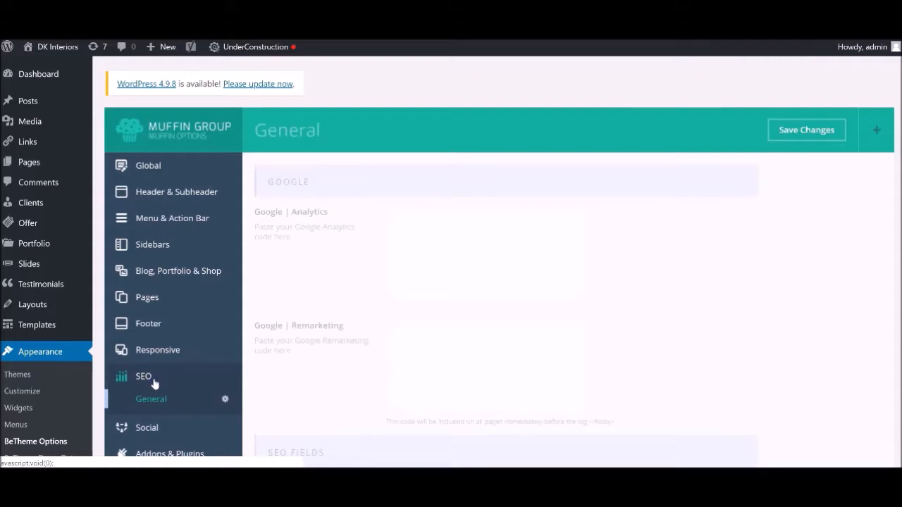
Paste the Tag Manager head snippet as the theme's Google Analytics code.
{"action": "scroll", "coordinate": [282, 305], "scroll_direction": "down", "scroll_amount": 2}
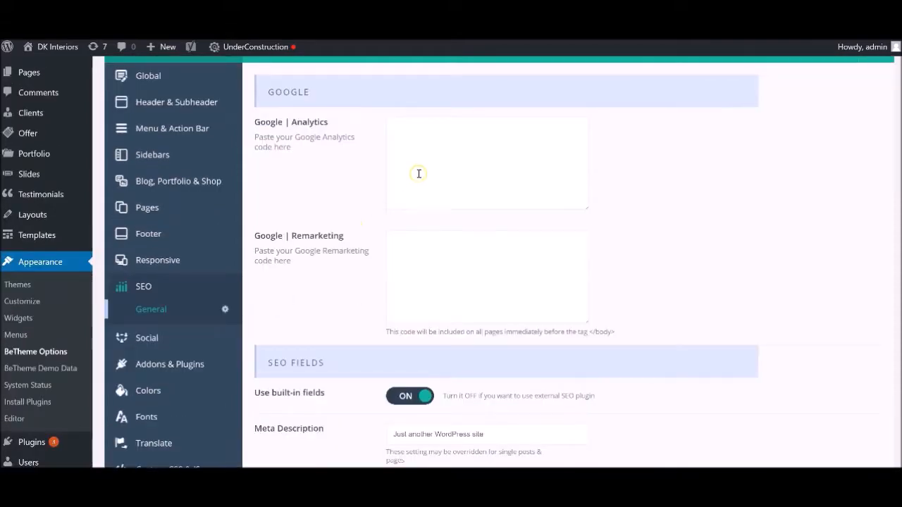
{"action": "left_click", "coordinate": [429, 142]}
{"action": "key", "text": "ctrl+v"}
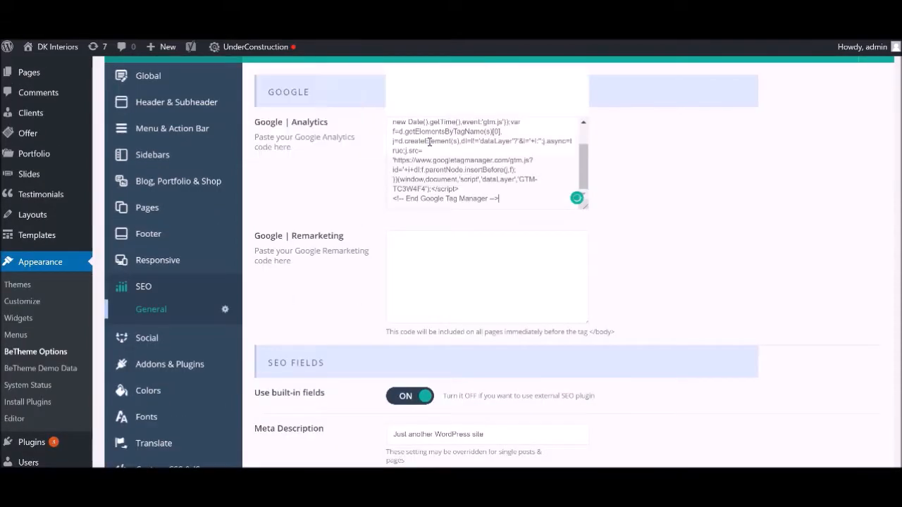
{"action": "scroll", "coordinate": [707, 201], "scroll_direction": "down", "scroll_amount": 1}
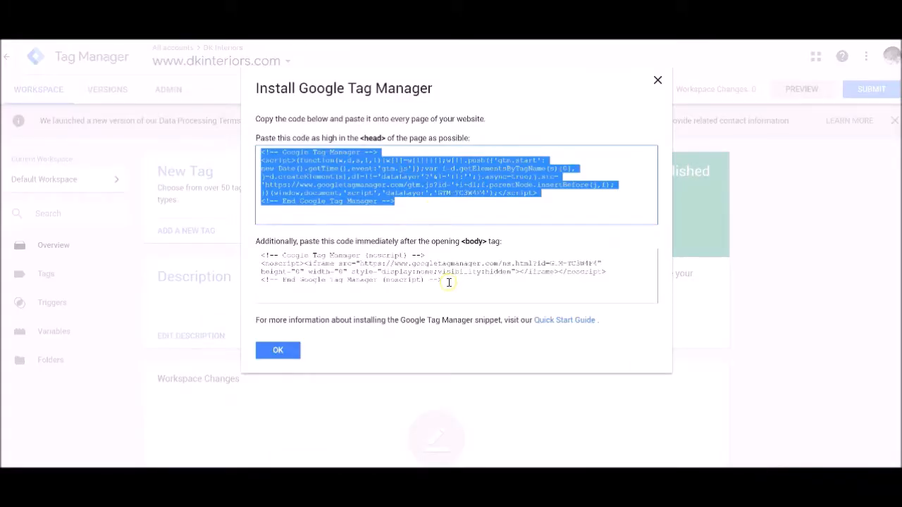
Copy the Tag Manager body noscript snippet, paste it as the theme's Google Remarketing code in WordPress, and save the changes.
{"action": "left_click_drag", "start_coordinate": [449, 282], "coordinate": [238, 254]}
{"action": "key", "text": "ctrl+c"}
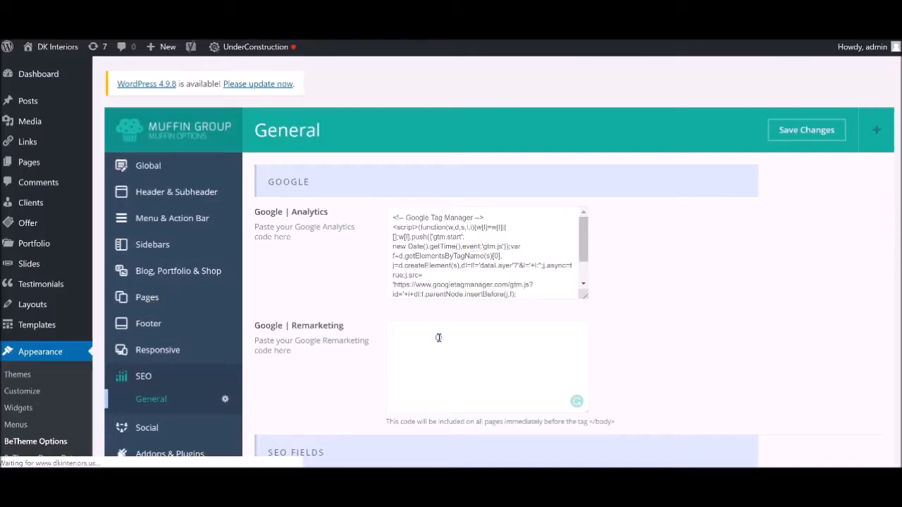
{"action": "left_click", "coordinate": [439, 338]}
{"action": "key", "text": "ctrl+v"}
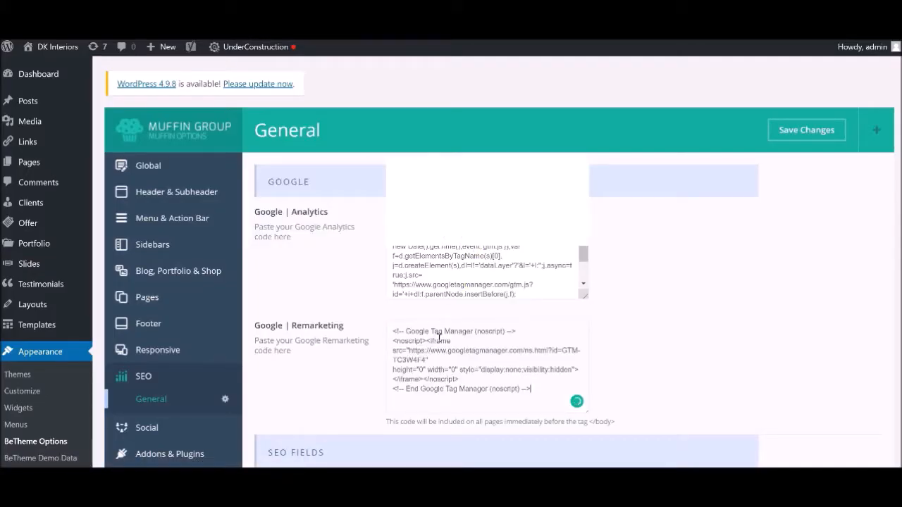
{"action": "left_click", "coordinate": [785, 132]}
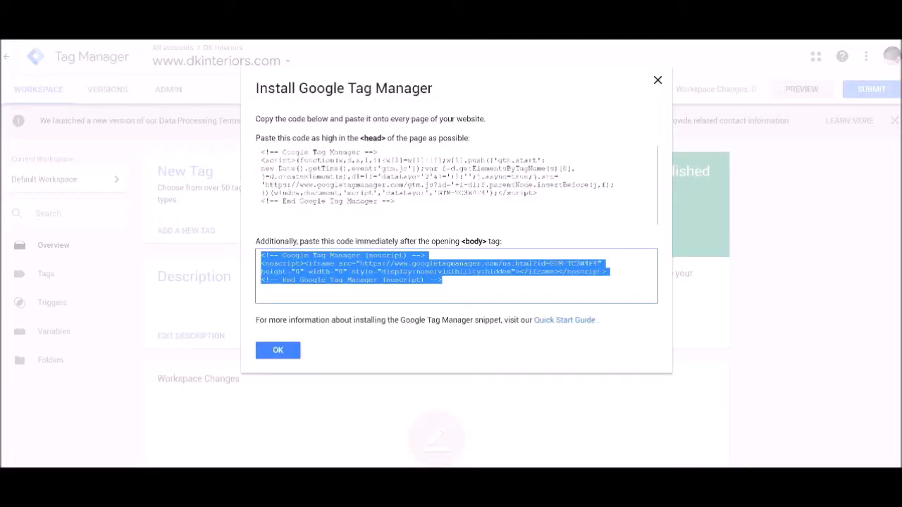
Dismiss the install instructions in Tag Manager and create a Google Analytics - Universal Analytics tag named All Page Views.
{"action": "left_click", "coordinate": [276, 350]}
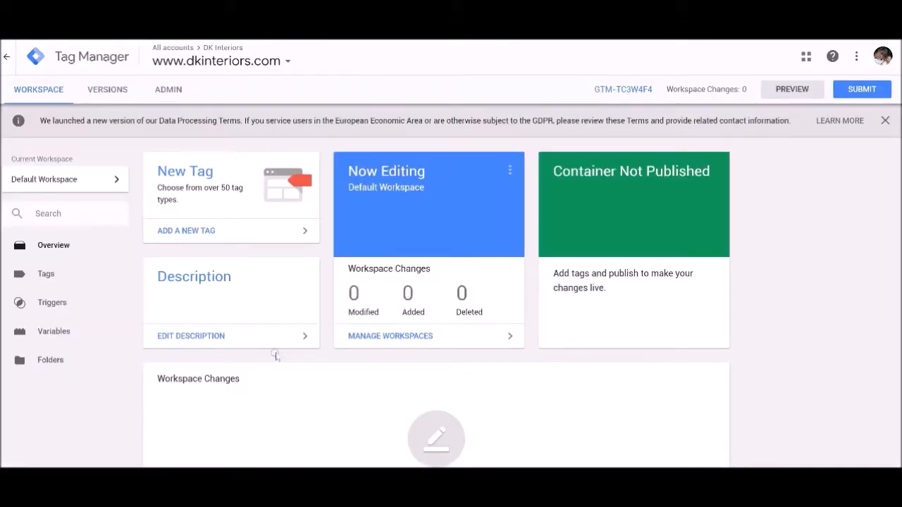
{"action": "left_click", "coordinate": [42, 279]}
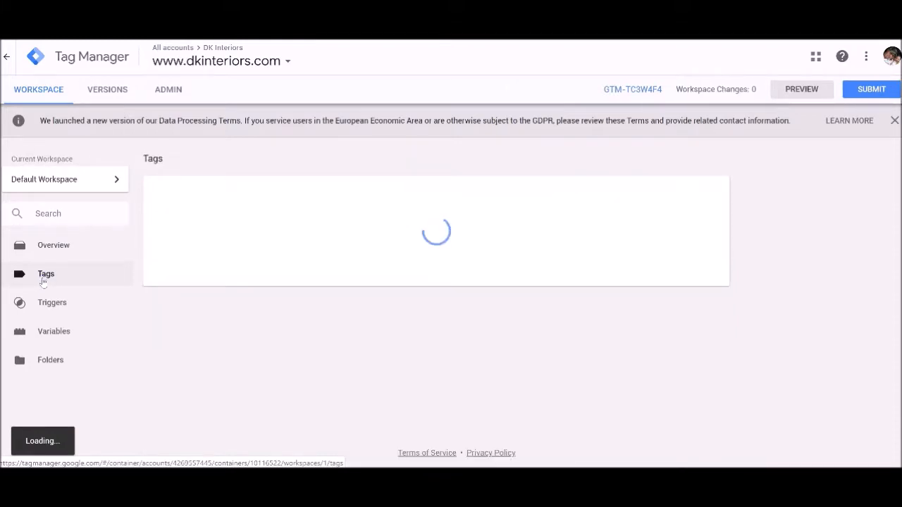
{"action": "left_click", "coordinate": [177, 196]}
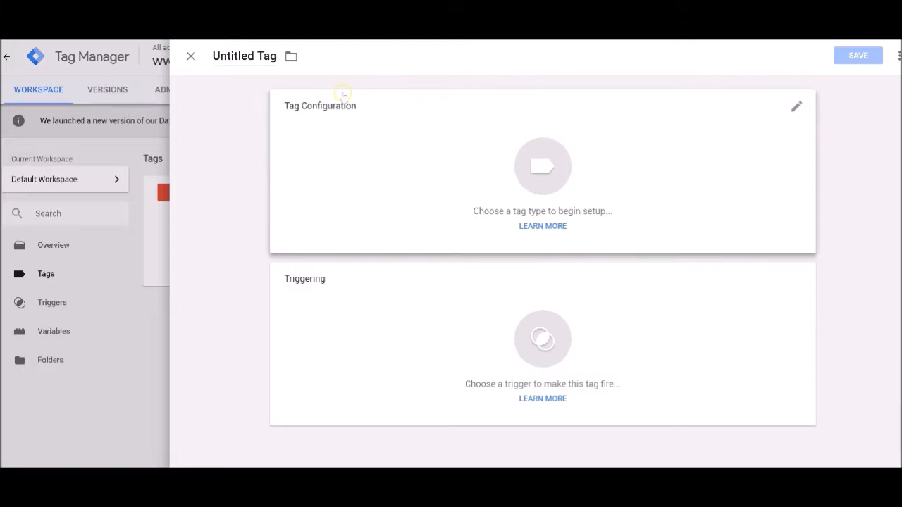
{"action": "left_click", "coordinate": [260, 56]}
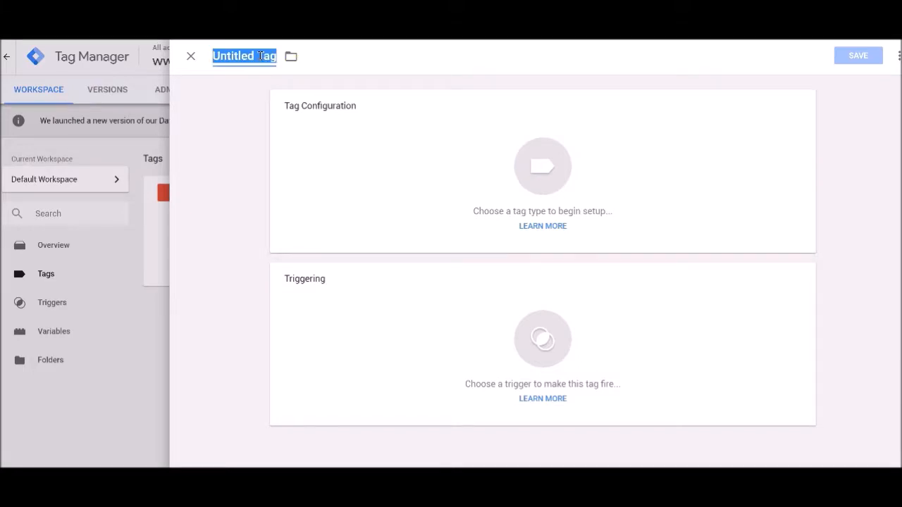
{"action": "type", "text": "All Pag"}
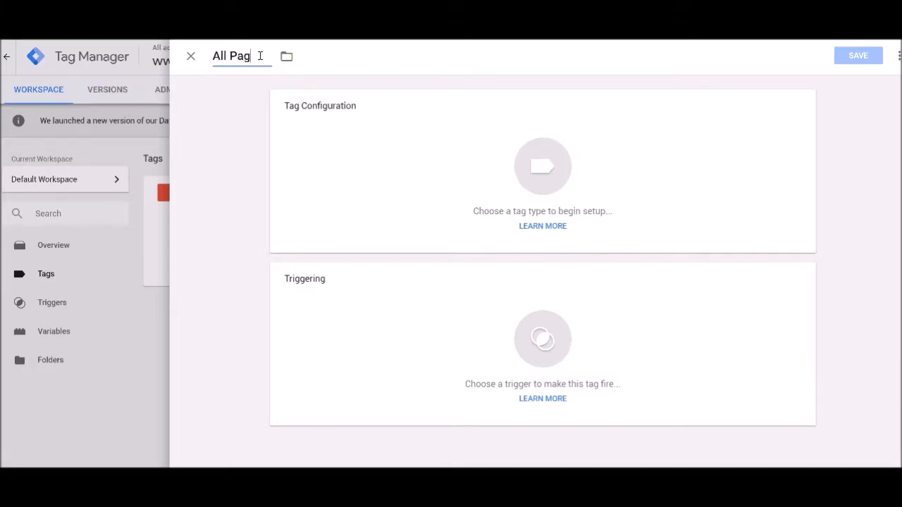
{"action": "type", "text": "e Views"}
{"action": "left_click", "coordinate": [547, 187]}
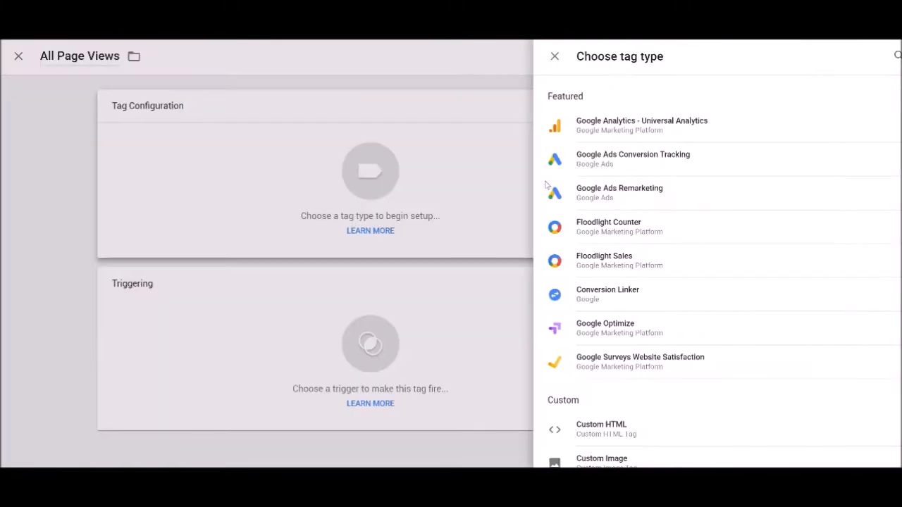
{"action": "left_click", "coordinate": [605, 127]}
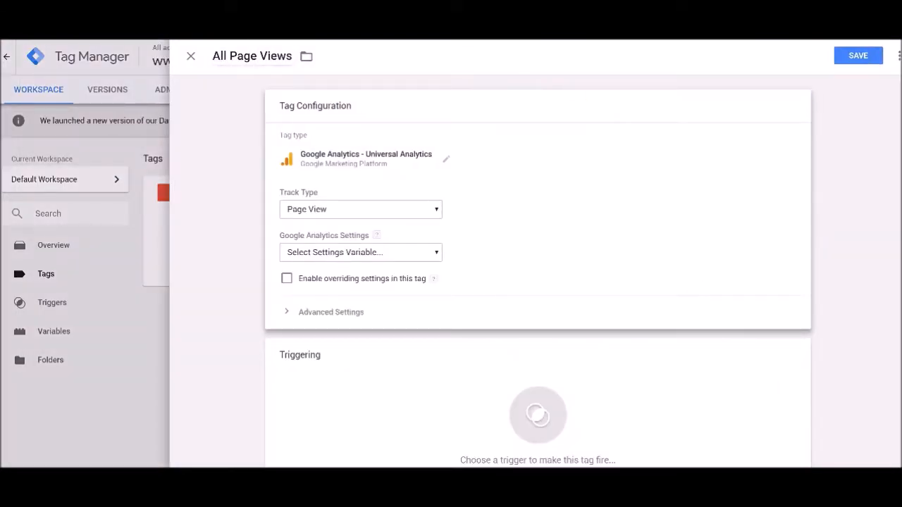
{"action": "left_click", "coordinate": [738, 482]}
{"action": "left_click", "coordinate": [749, 454]}
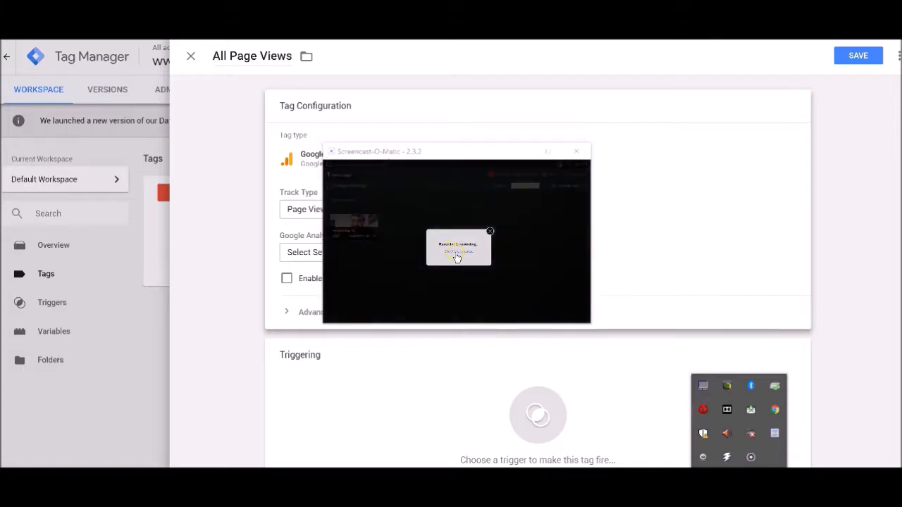
{"action": "left_click", "coordinate": [457, 255]}
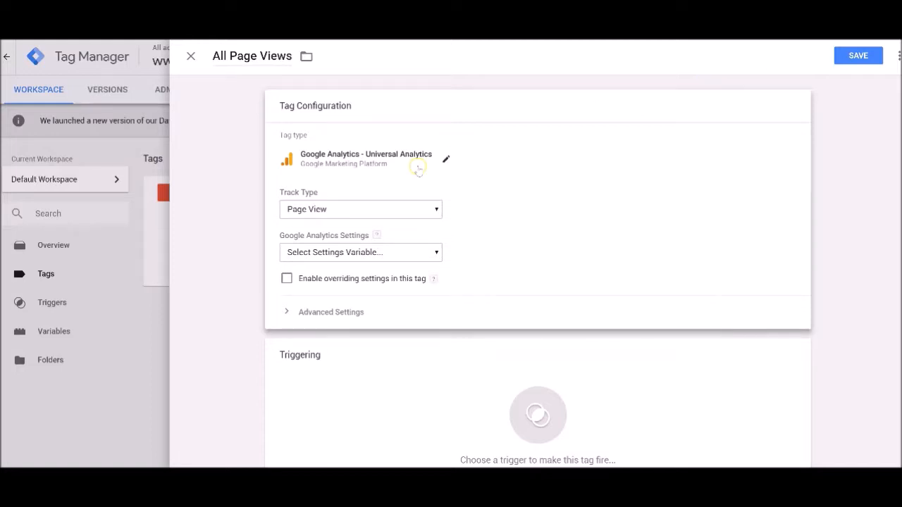
Set the tag's track type to Page View and start a new variable for its Google Analytics settings.
{"action": "left_click", "coordinate": [437, 209]}
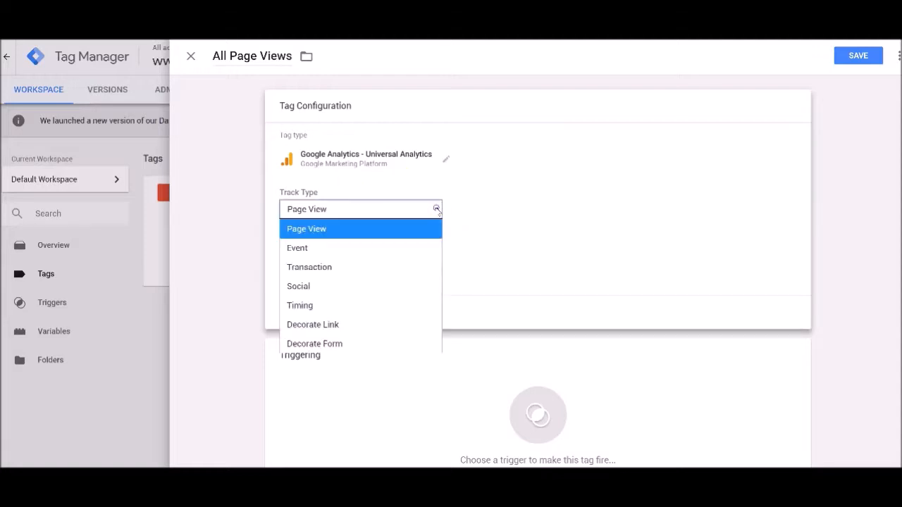
{"action": "left_click", "coordinate": [350, 229]}
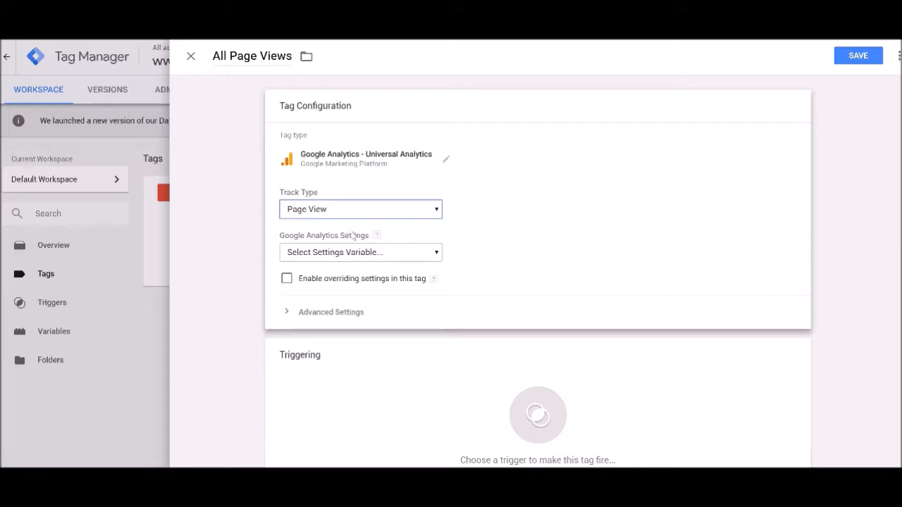
{"action": "left_click", "coordinate": [374, 253]}
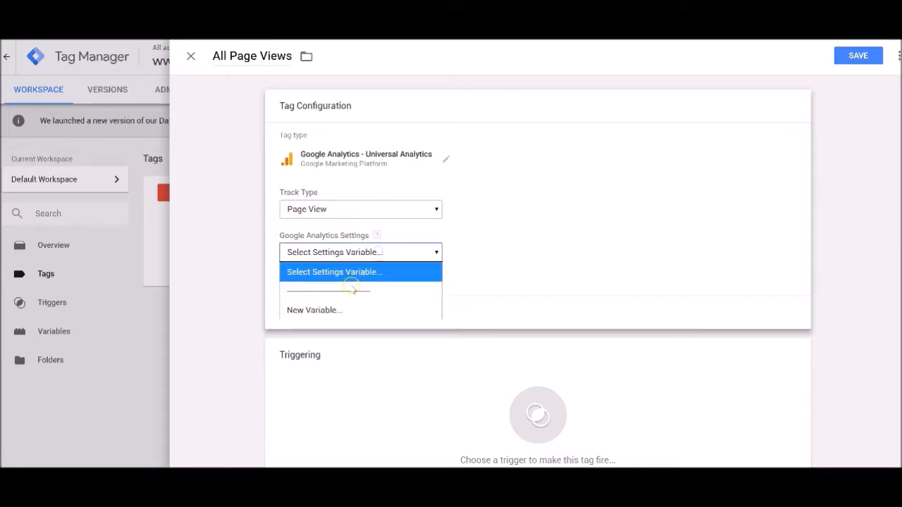
{"action": "left_click", "coordinate": [325, 310]}
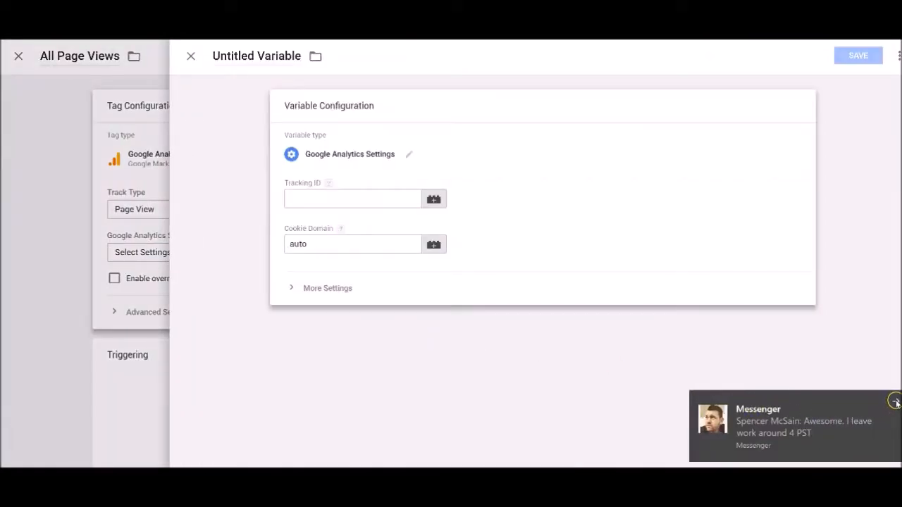
Paste the Analytics property's tracking ID into the new variable and save it under the name Google Analytics Settings.
{"action": "left_click", "coordinate": [893, 401]}
{"action": "left_click", "coordinate": [329, 200]}
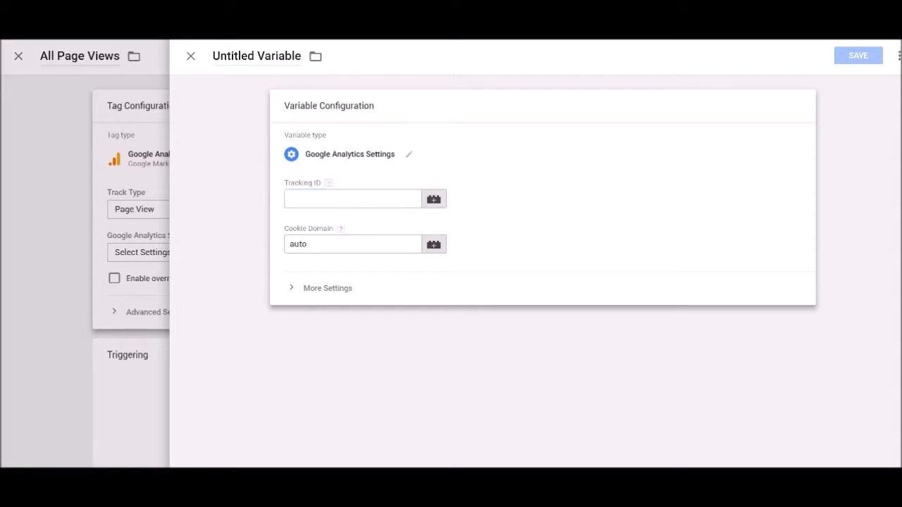
{"action": "left_click", "coordinate": [316, 200]}
{"action": "type", "text": "UA-12154502-1"}
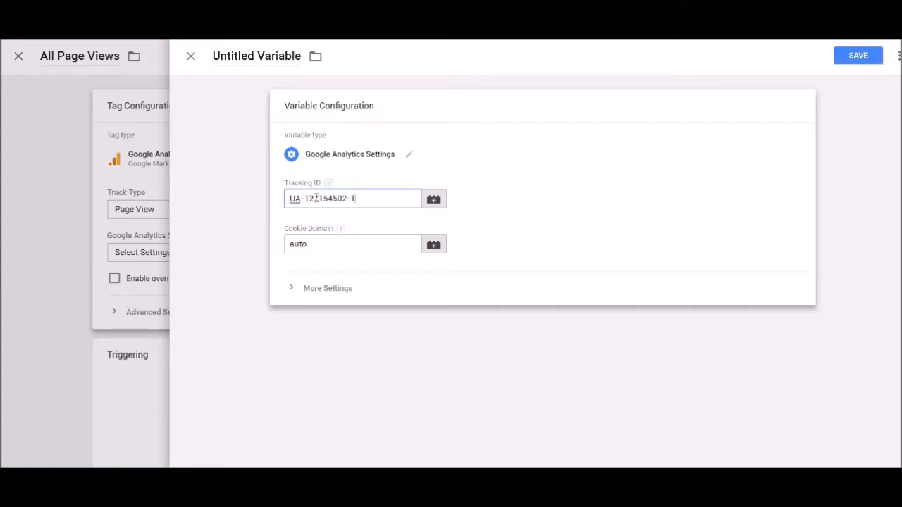
{"action": "left_click", "coordinate": [856, 57]}
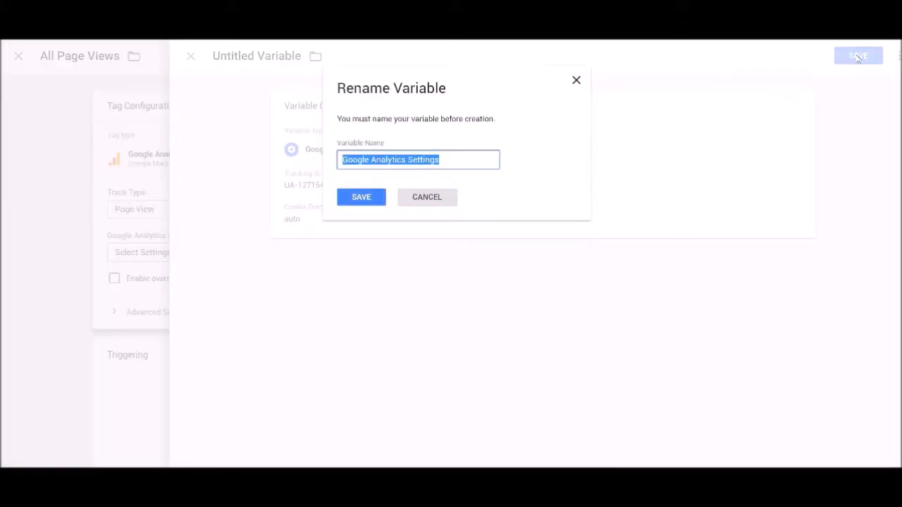
{"action": "left_click", "coordinate": [354, 200]}
{"action": "left_click", "coordinate": [363, 199]}
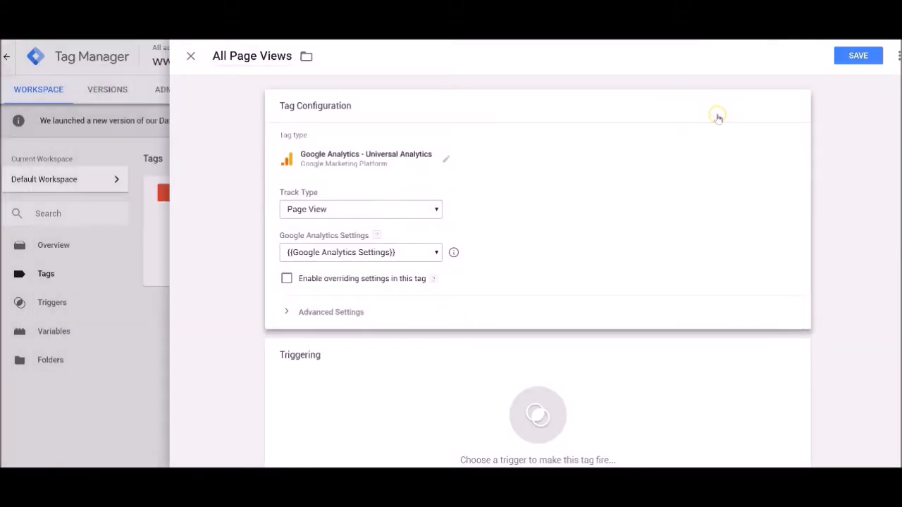
Add the All Pages trigger to the All Page Views tag, save it, and preview the workspace.
{"action": "left_click", "coordinate": [859, 56]}
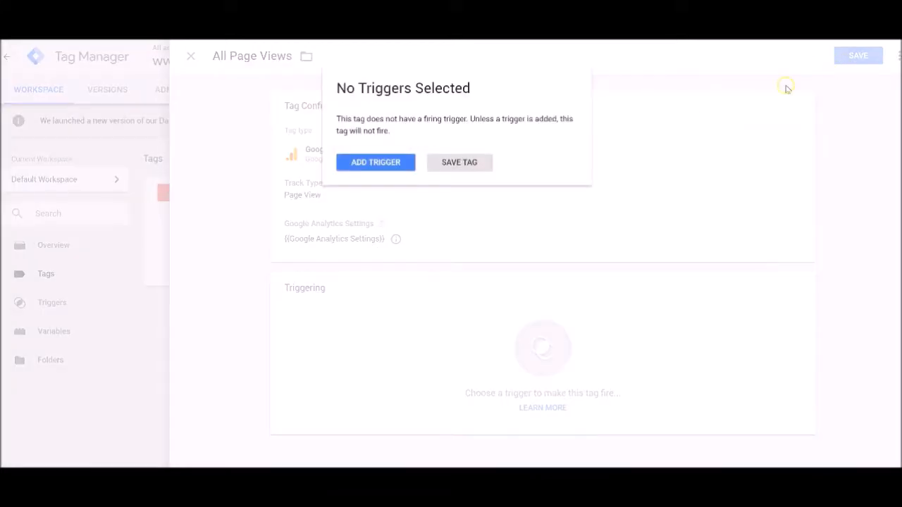
{"action": "left_click", "coordinate": [379, 161]}
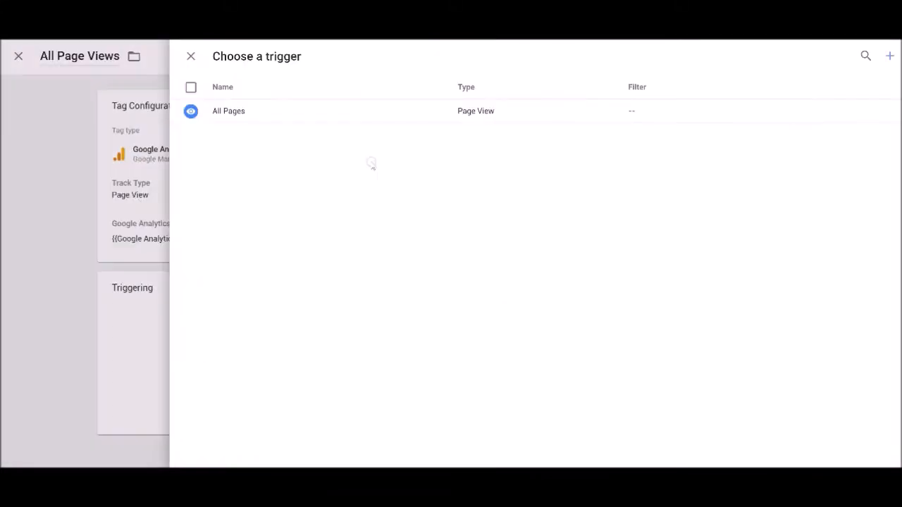
{"action": "left_click", "coordinate": [222, 113]}
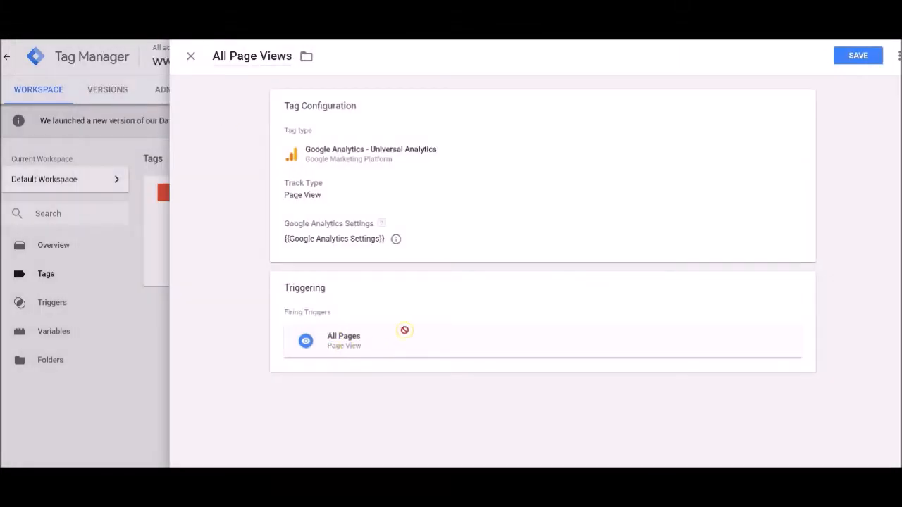
{"action": "left_click", "coordinate": [858, 56]}
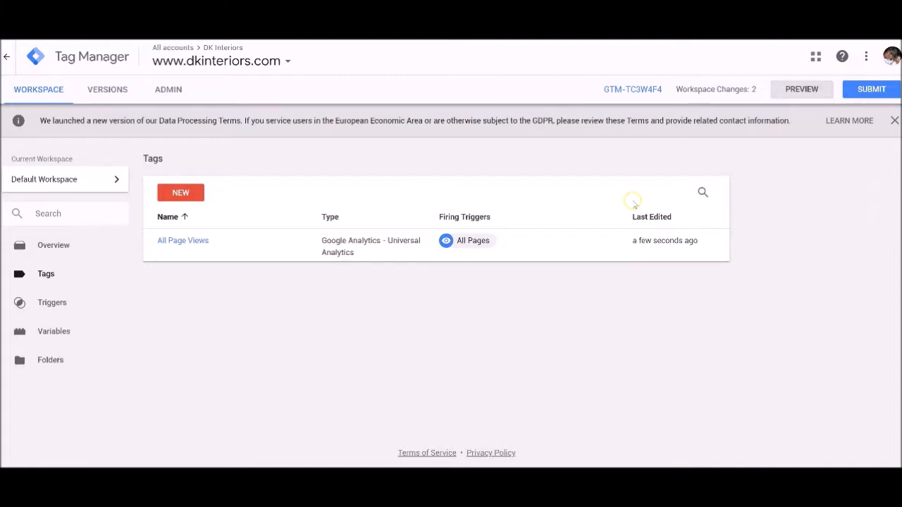
{"action": "left_click", "coordinate": [800, 90]}
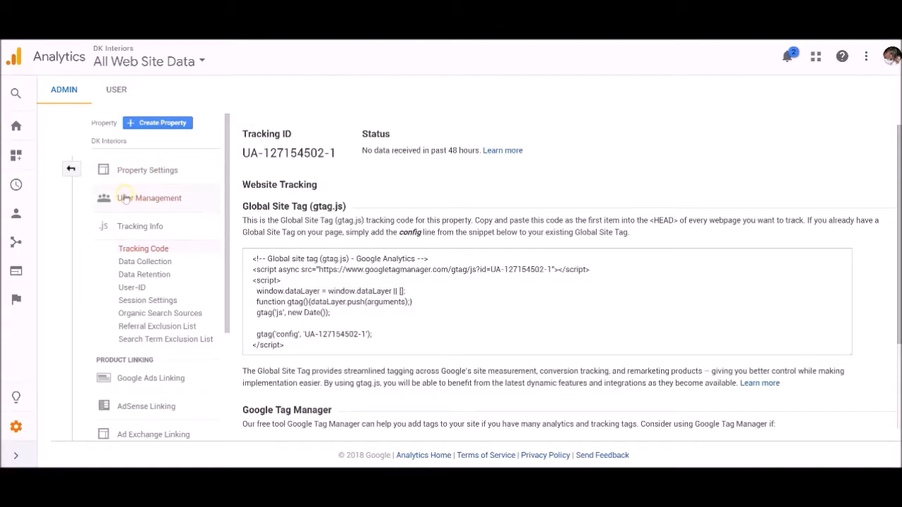
Reload the DK Interiors website and check for the visit in Google Analytics' Real-Time reports.
{"action": "left_click", "coordinate": [16, 129]}
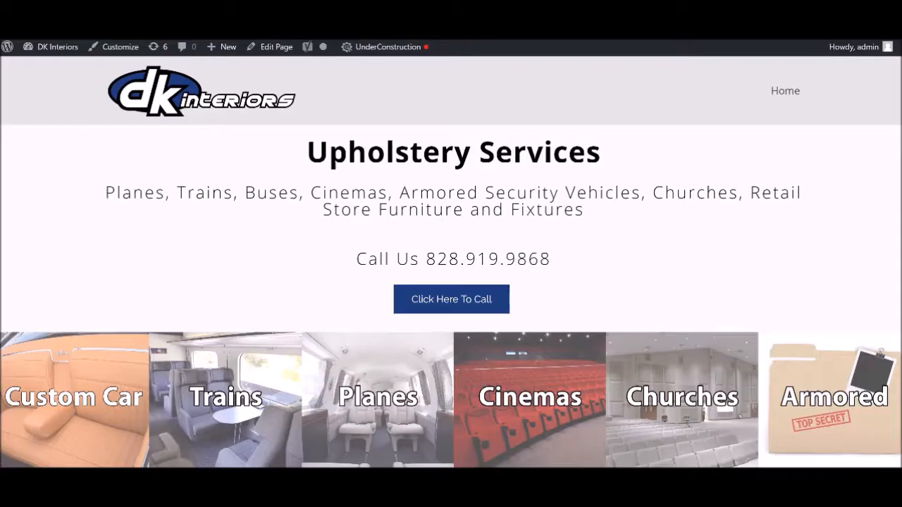
{"action": "key", "text": "F5"}
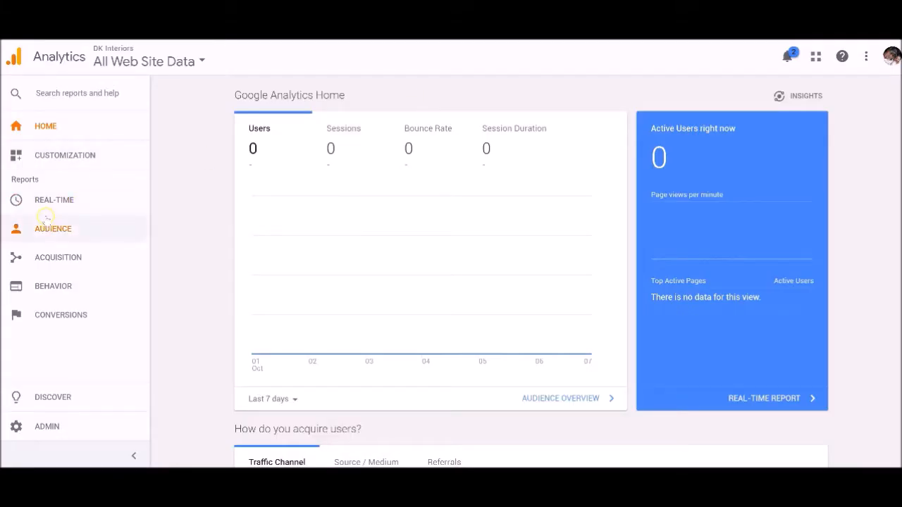
{"action": "left_click", "coordinate": [46, 205]}
{"action": "left_click", "coordinate": [49, 225]}
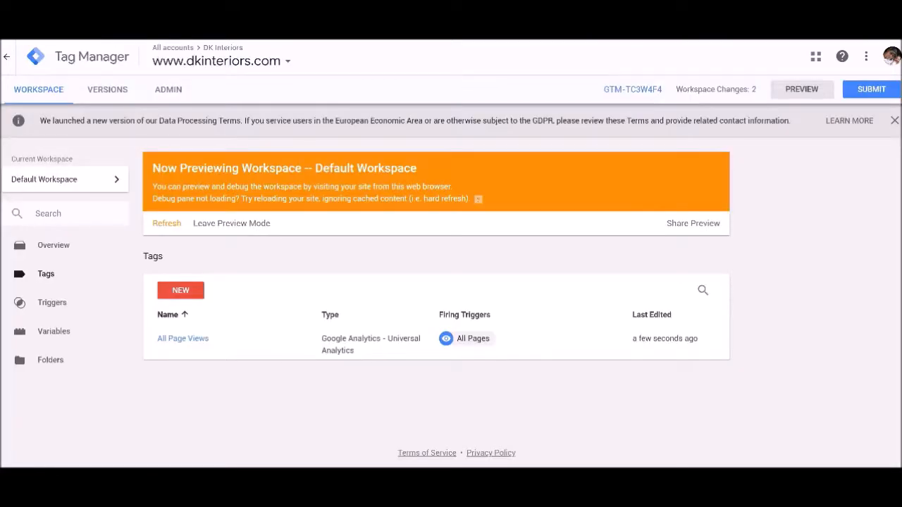
Switch back to Tag Manager and publish the workspace changes as a version named google page views.
{"action": "left_click", "coordinate": [872, 88]}
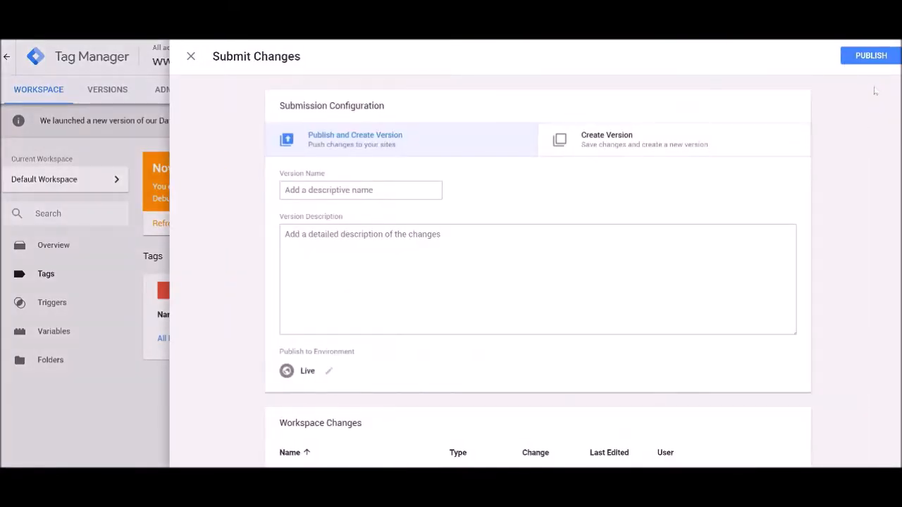
{"action": "left_click", "coordinate": [334, 191]}
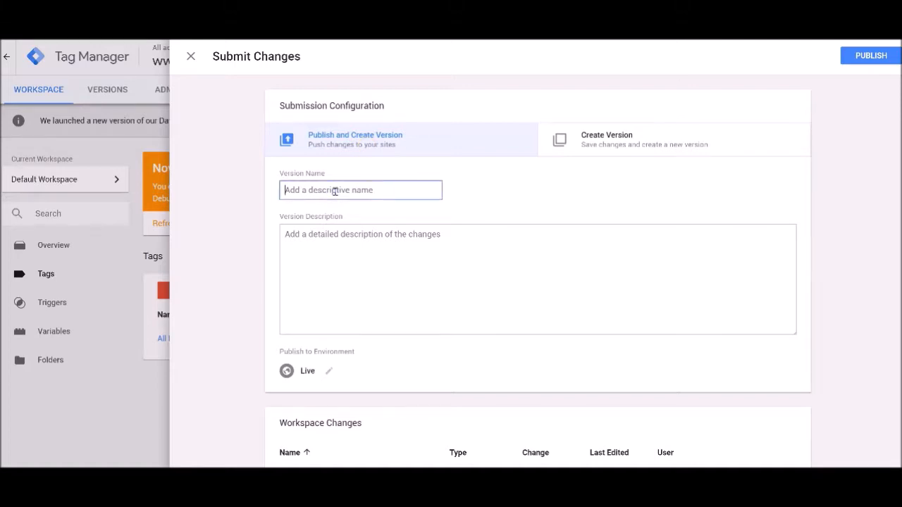
{"action": "type", "text": "google an"}
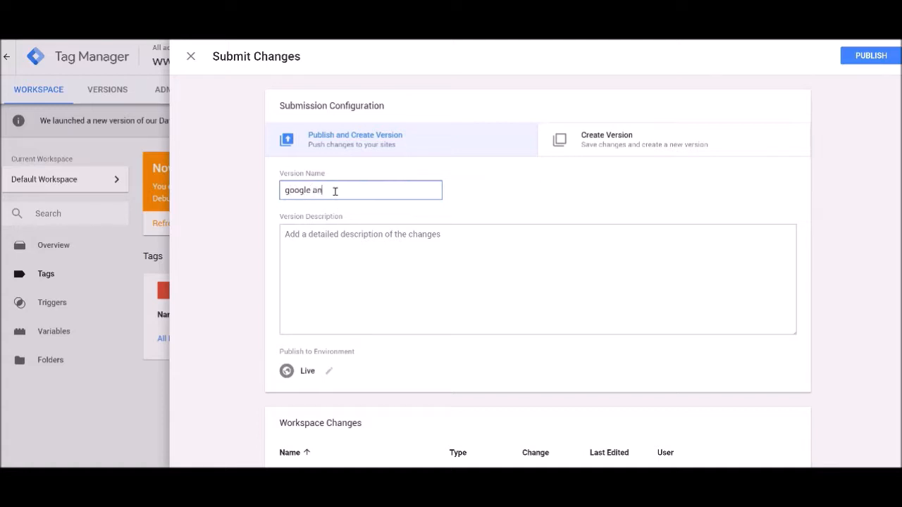
{"action": "type", "text": " page new"}
{"action": "left_click", "coordinate": [860, 59]}
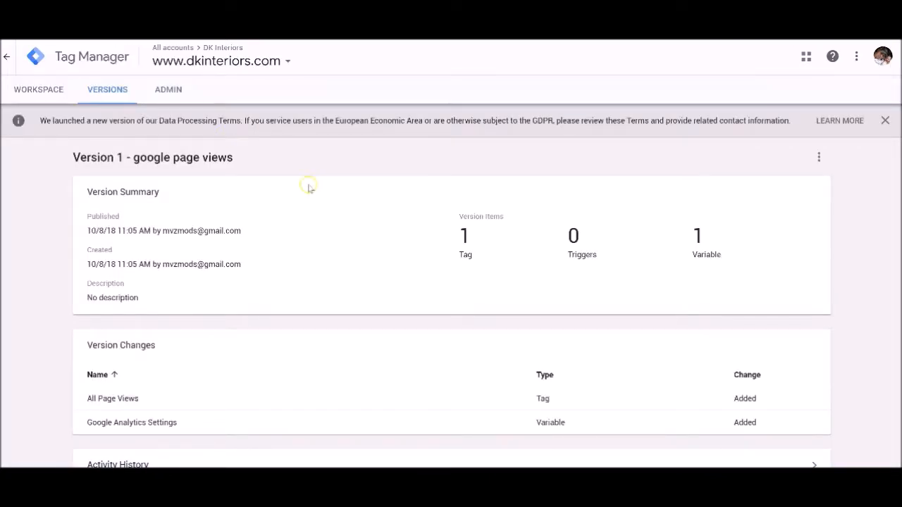
Dismiss the data processing terms notice, return to the workspace, and show the container's variables.
{"action": "left_click", "coordinate": [885, 120]}
{"action": "left_click", "coordinate": [44, 94]}
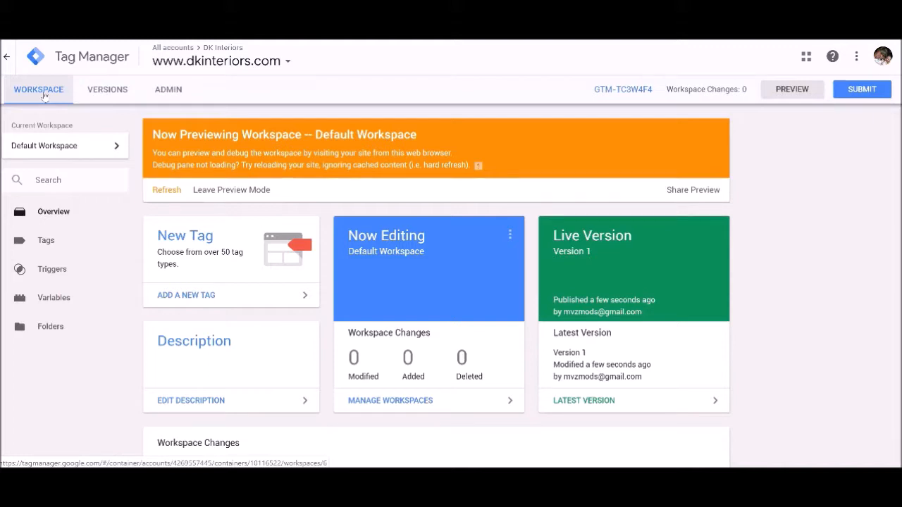
{"action": "left_click", "coordinate": [59, 241]}
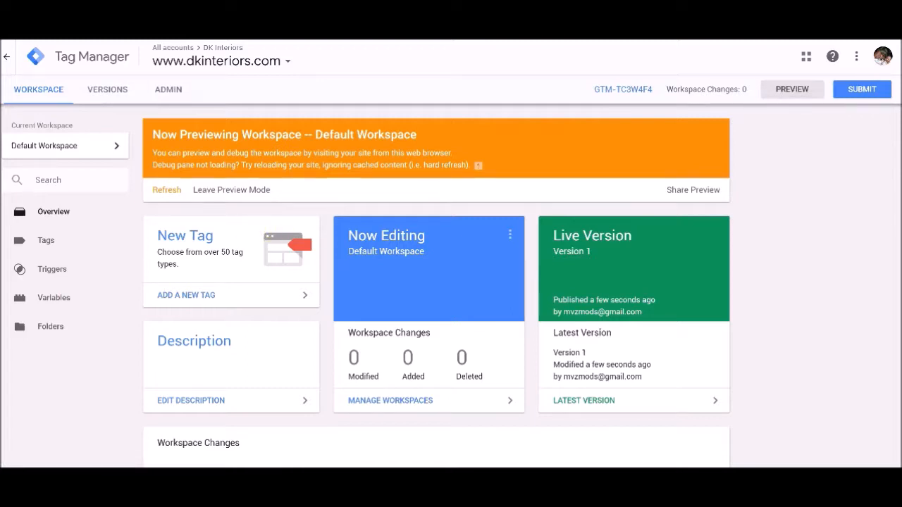
{"action": "left_click", "coordinate": [67, 301]}
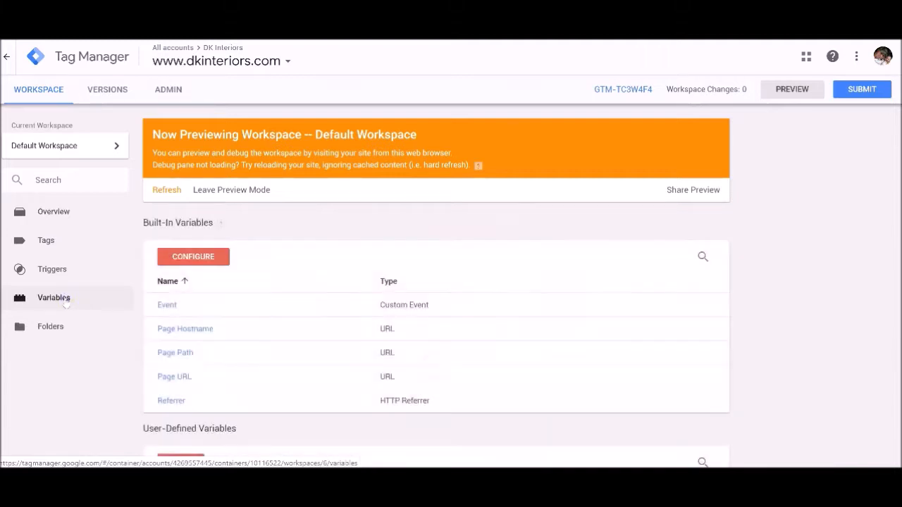
Enable all the built-in Clicks variables: Click Element, Click Classes, Click ID, Click Target, Click URL and Click Text.
{"action": "left_click", "coordinate": [190, 258]}
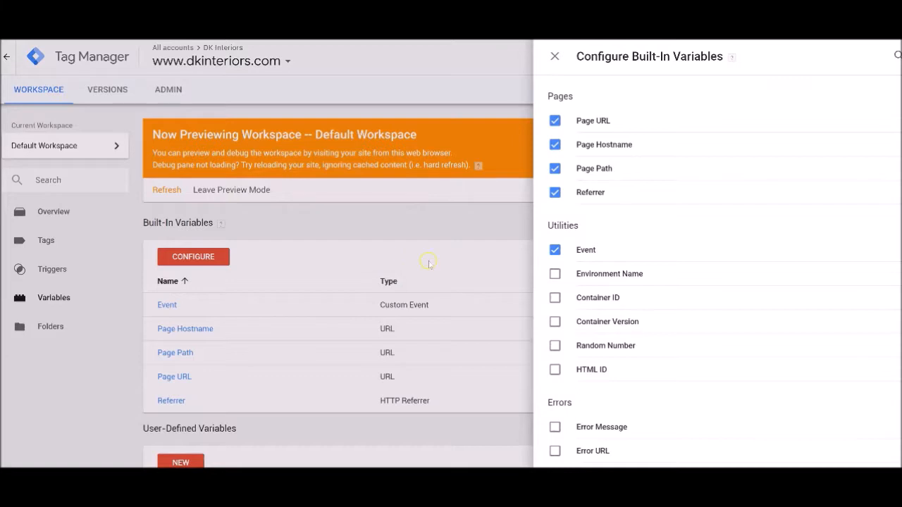
{"action": "scroll", "coordinate": [553, 275], "scroll_direction": "down", "scroll_amount": 5}
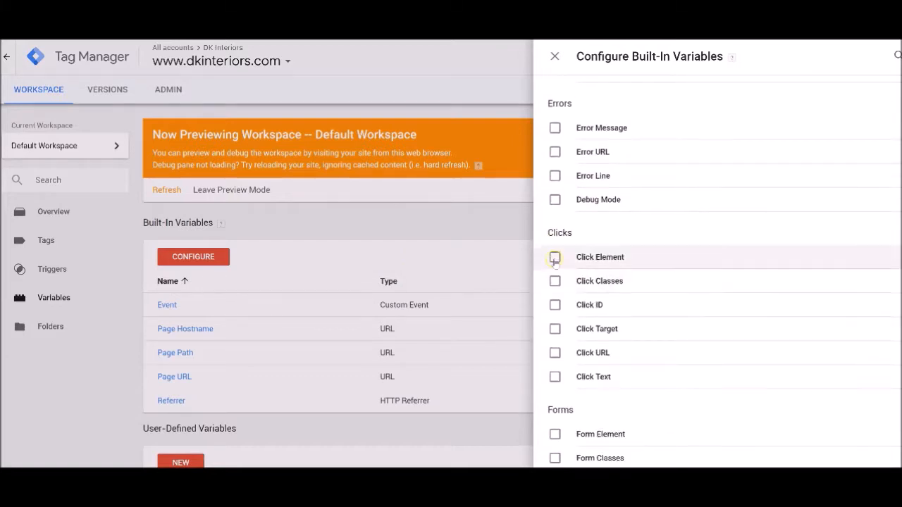
{"action": "left_click", "coordinate": [555, 257]}
{"action": "left_click", "coordinate": [554, 281]}
{"action": "left_click", "coordinate": [555, 305]}
{"action": "left_click", "coordinate": [555, 329]}
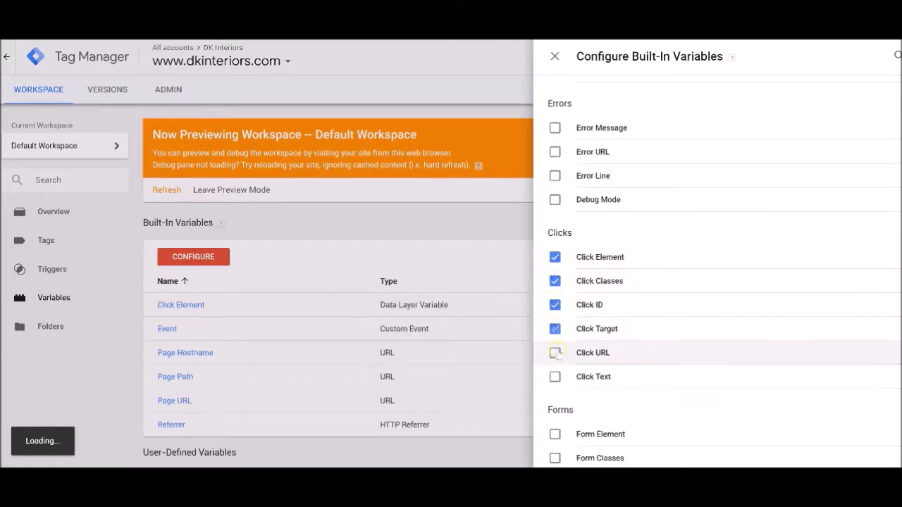
{"action": "left_click", "coordinate": [555, 352]}
{"action": "left_click", "coordinate": [555, 377]}
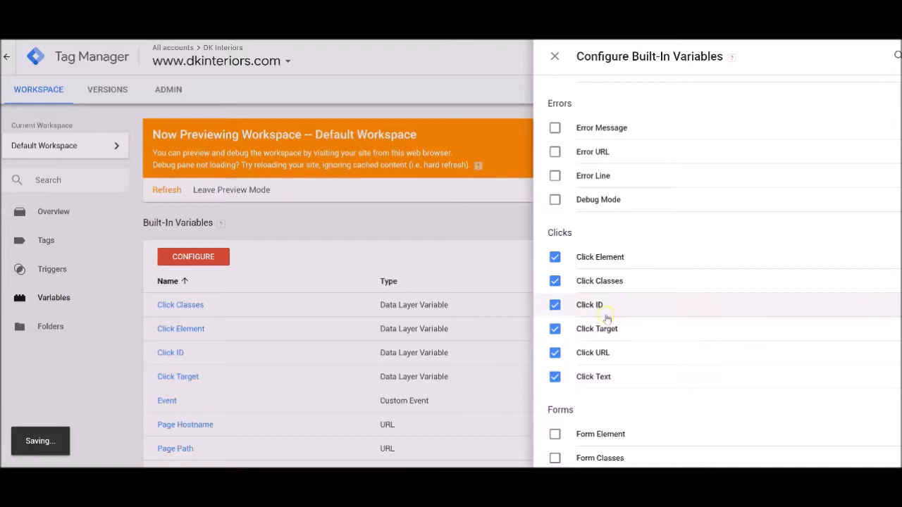
{"action": "scroll", "coordinate": [659, 236], "scroll_direction": "up", "scroll_amount": 4}
{"action": "scroll", "coordinate": [661, 235], "scroll_direction": "down", "scroll_amount": 10}
{"action": "scroll", "coordinate": [661, 235], "scroll_direction": "up", "scroll_amount": 10}
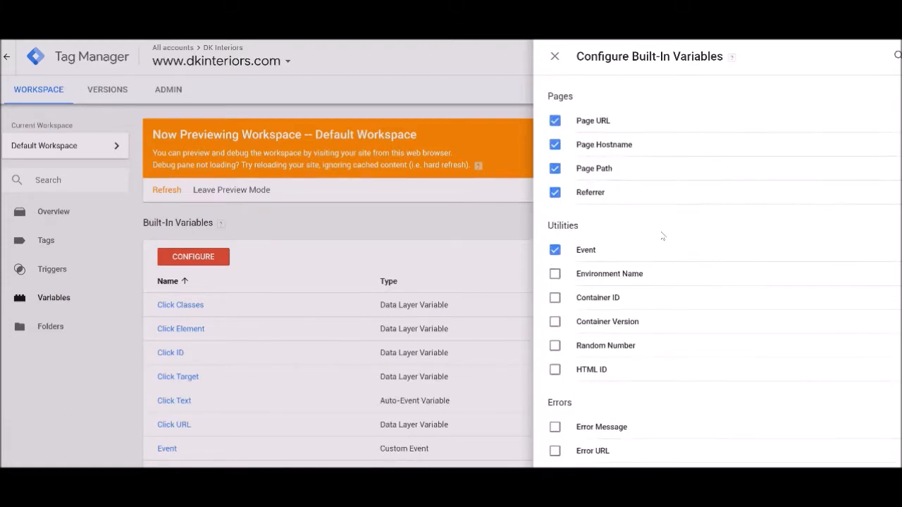
{"action": "left_click", "coordinate": [555, 57]}
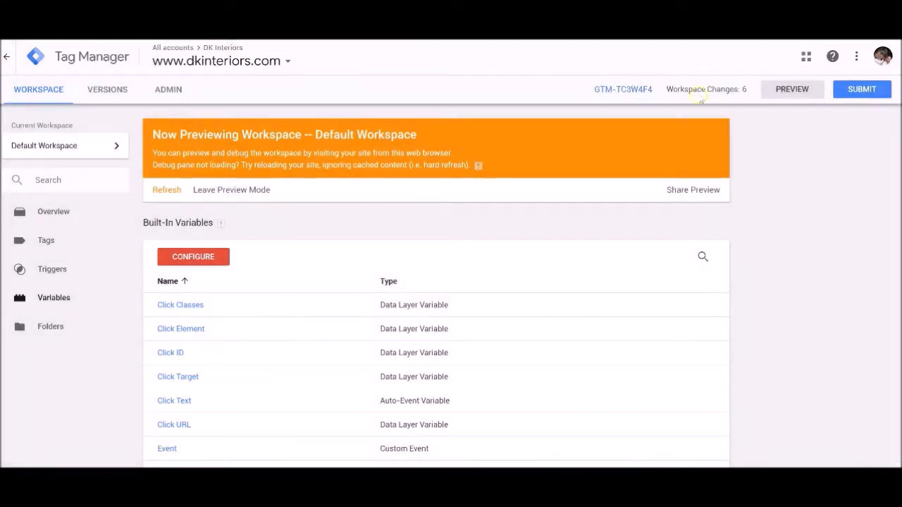
Create a new trigger named Click Here to Call - Event Trigger, after the call button on the DK Interiors site.
{"action": "scroll", "coordinate": [312, 279], "scroll_direction": "down", "scroll_amount": 3}
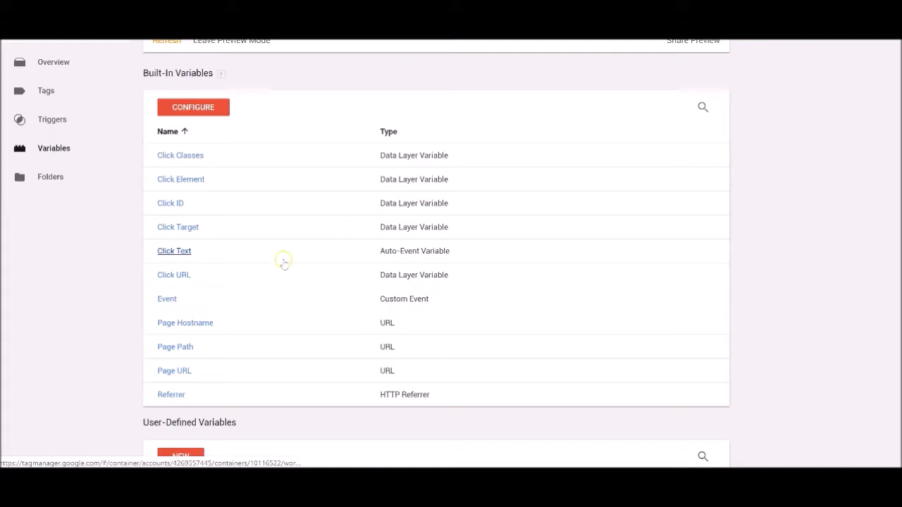
{"action": "scroll", "coordinate": [227, 280], "scroll_direction": "up", "scroll_amount": 2}
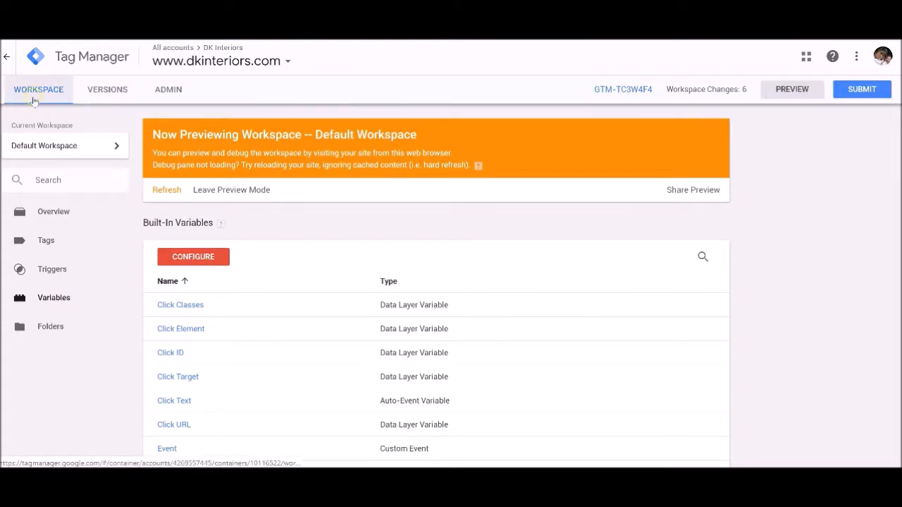
{"action": "left_click", "coordinate": [53, 271]}
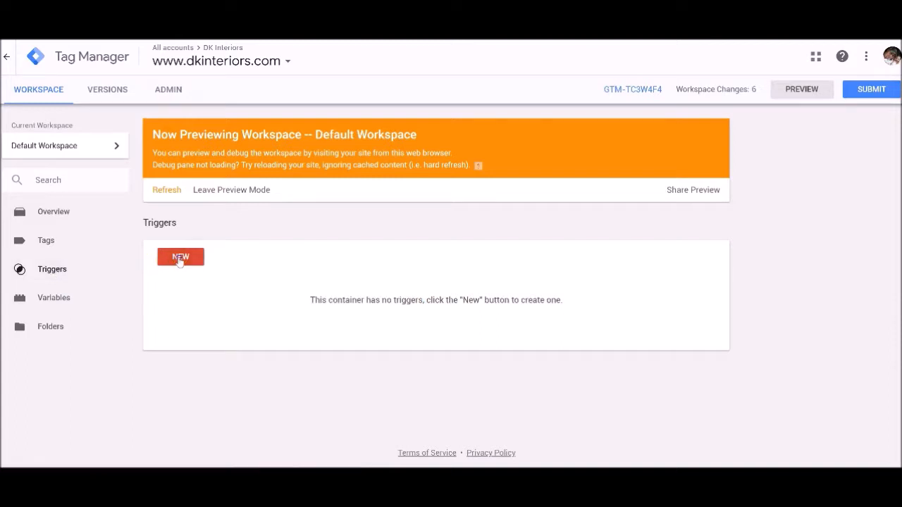
{"action": "left_click", "coordinate": [181, 258]}
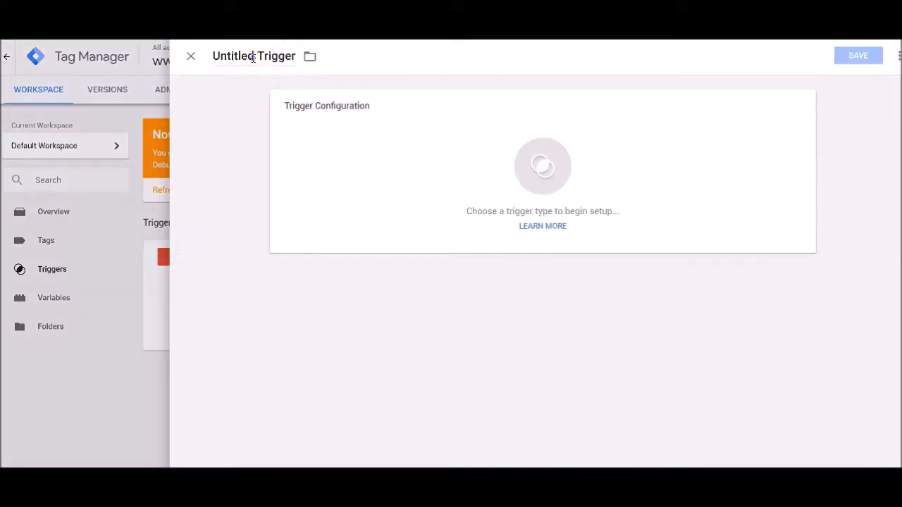
{"action": "left_click", "coordinate": [252, 58]}
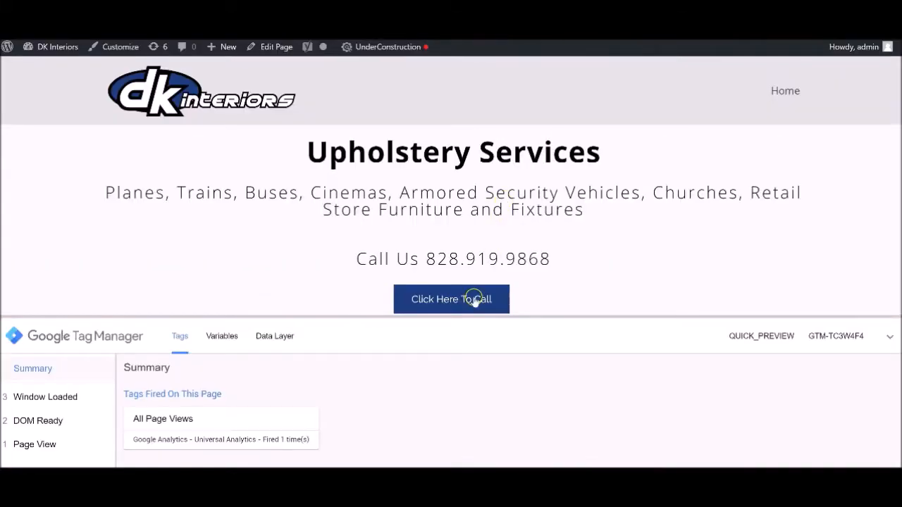
{"action": "left_click", "coordinate": [452, 299]}
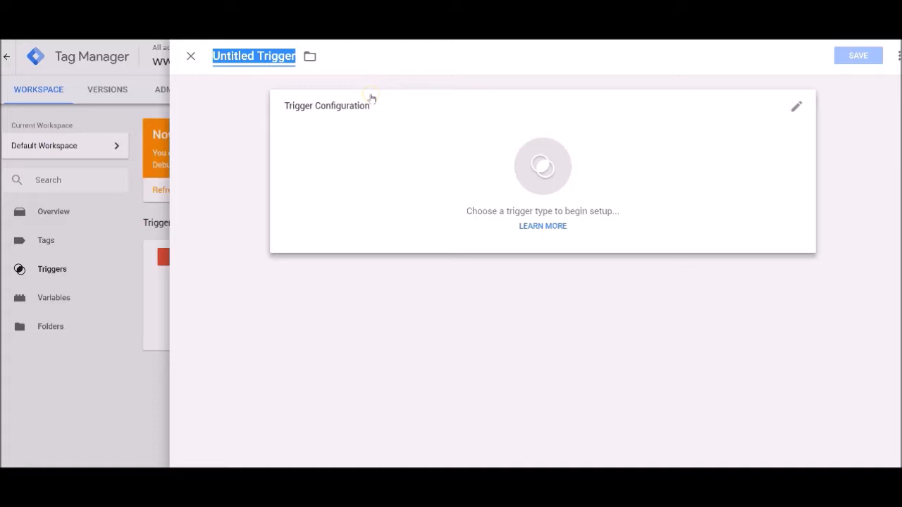
{"action": "type", "text": "Clikc"}
{"action": "key", "text": "BackSpace"}
{"action": "key", "text": "BackSpace"}
{"action": "type", "text": "ck Here t"}
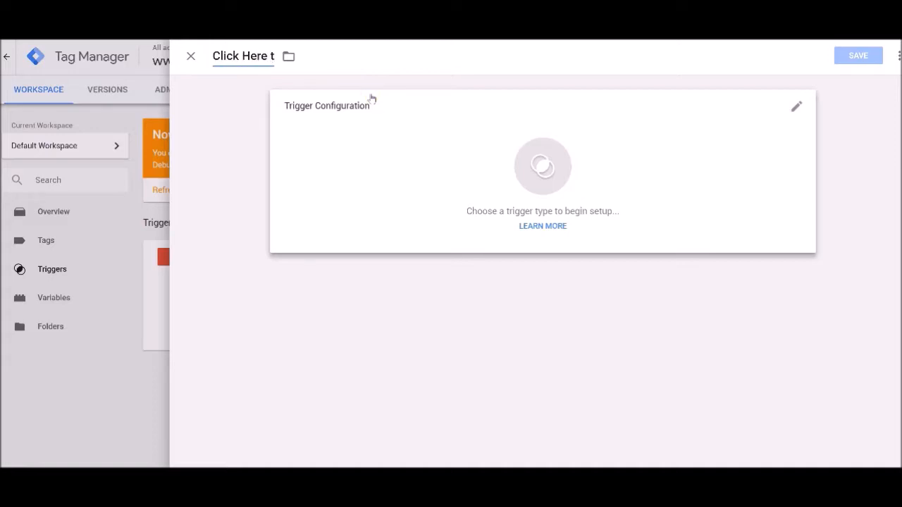
{"action": "type", "text": "o Call Tri"}
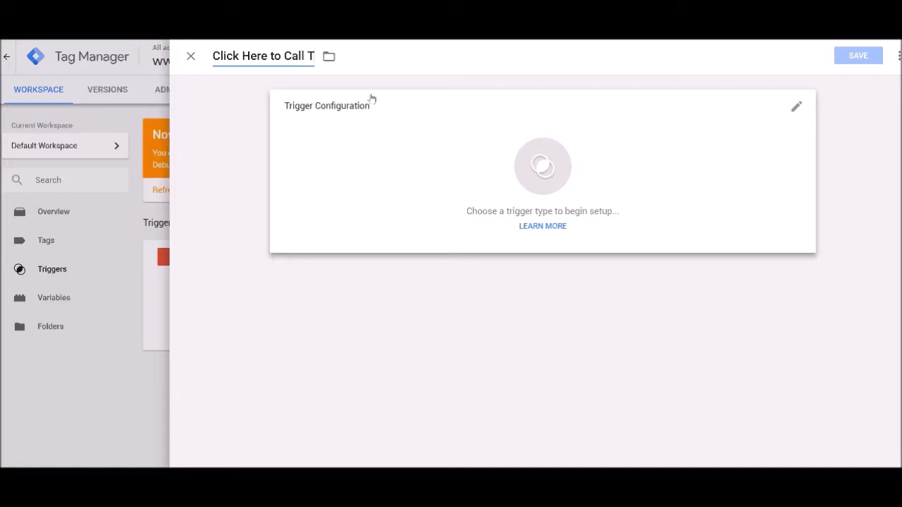
{"action": "key", "text": "BackSpace"}
{"action": "key", "text": "BackSpace"}
{"action": "key", "text": "BackSpace"}
{"action": "type", "text": "- Event Trigger"}
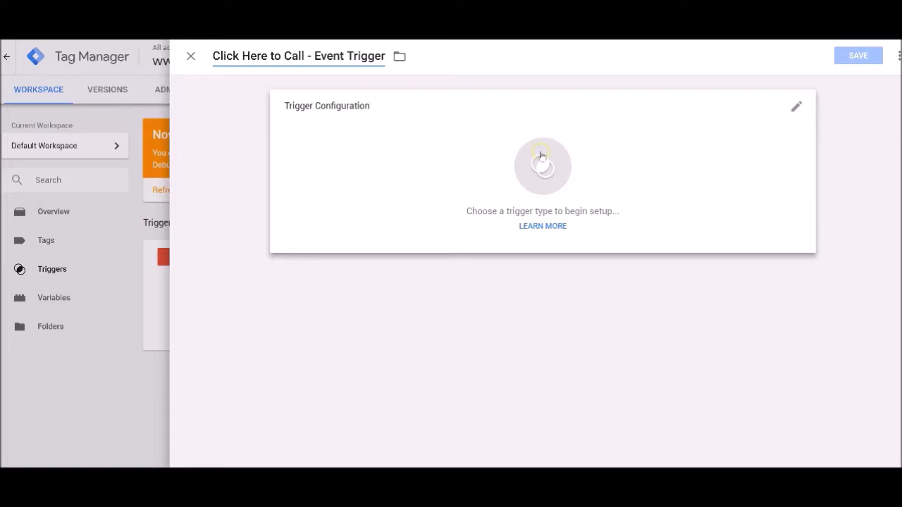
Set the trigger type to Click - All Elements, firing on All Clicks, and save the trigger.
{"action": "left_click", "coordinate": [546, 176]}
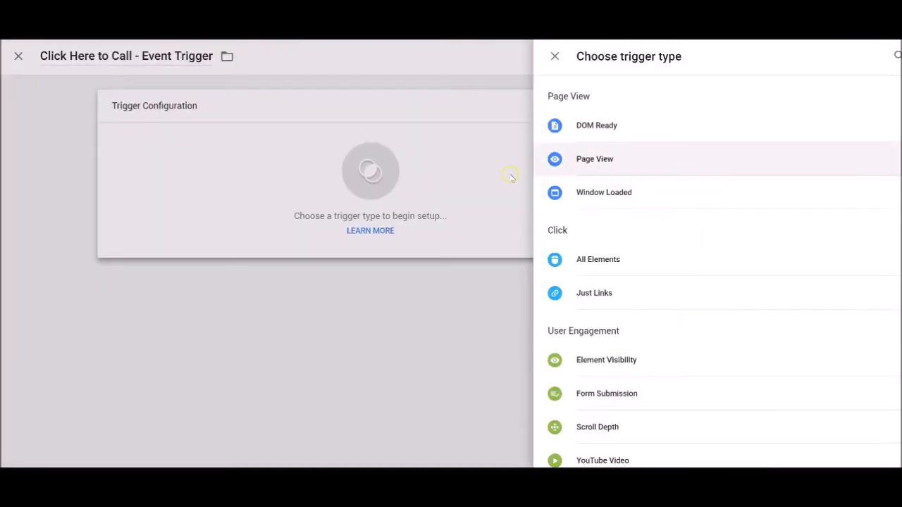
{"action": "left_click", "coordinate": [595, 259]}
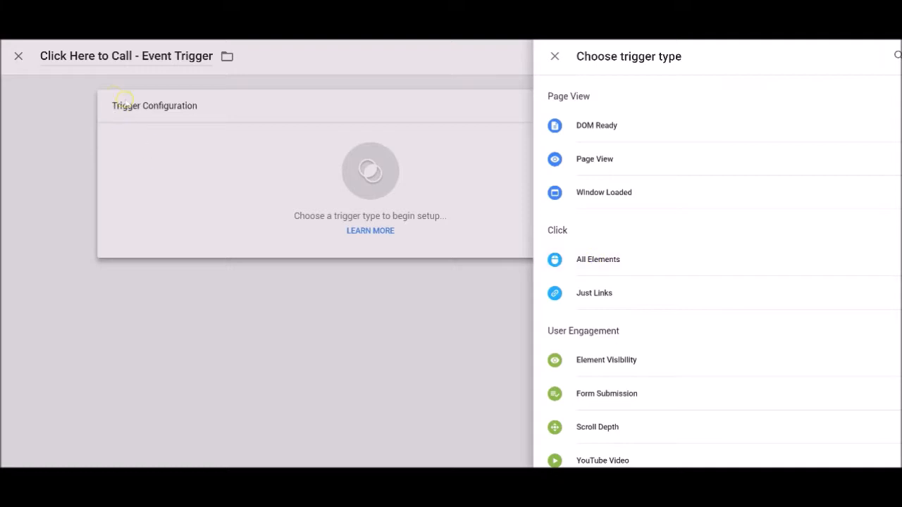
{"action": "left_click", "coordinate": [596, 259]}
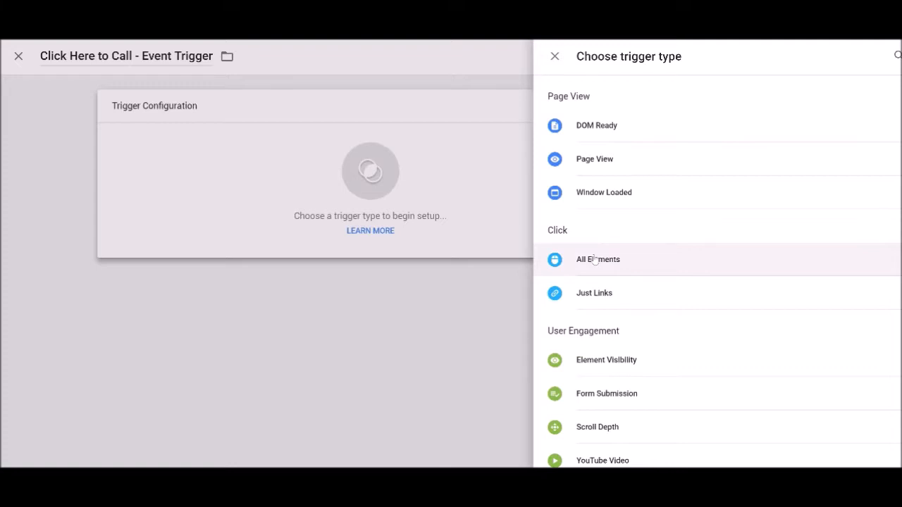
{"action": "left_click", "coordinate": [596, 259]}
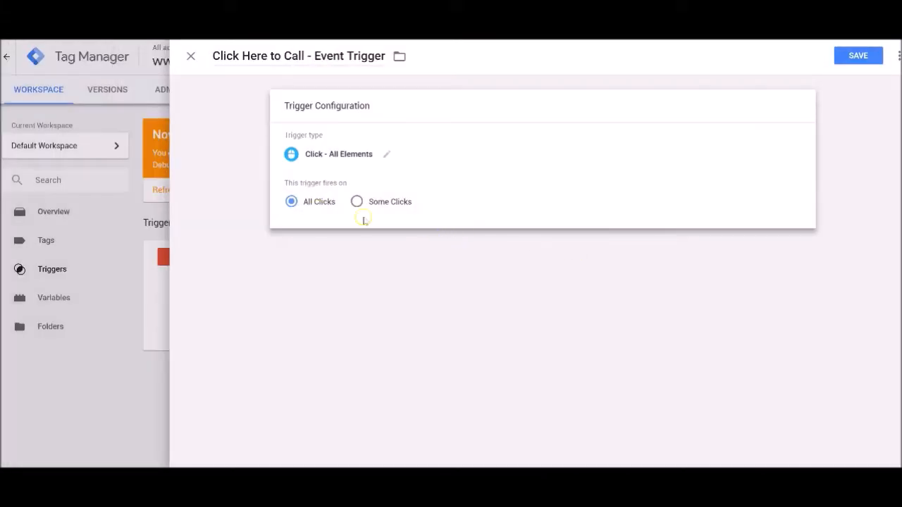
{"action": "left_click", "coordinate": [293, 203]}
{"action": "left_click", "coordinate": [846, 59]}
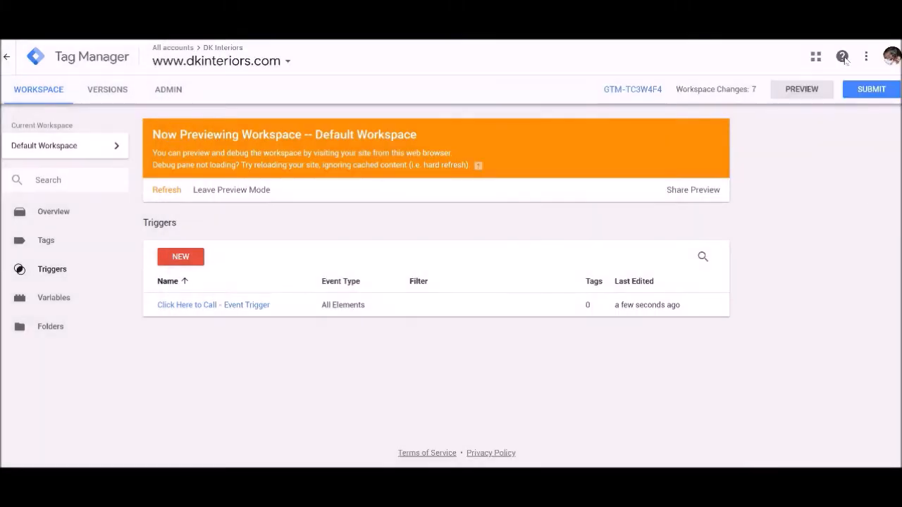
Refresh the workspace preview and test the Click Here To Call button and the logo on the DK Interiors site.
{"action": "left_click", "coordinate": [794, 91]}
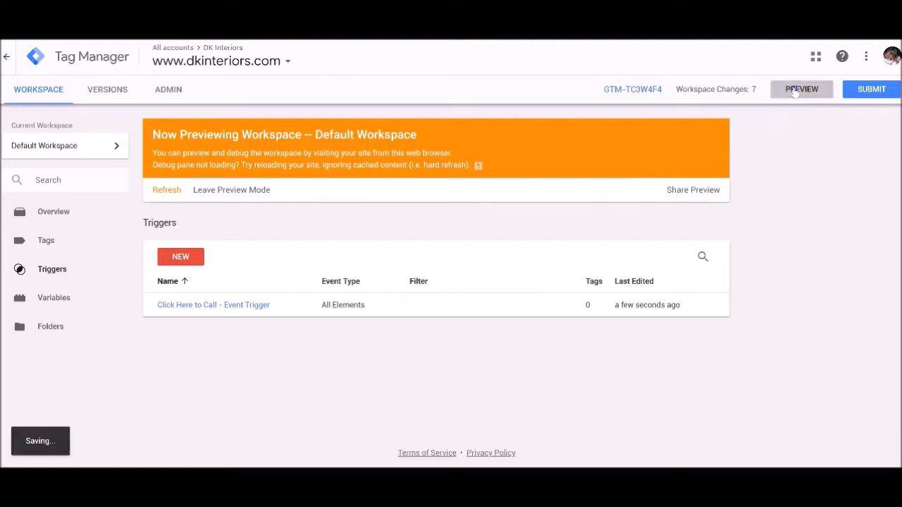
{"action": "left_click", "coordinate": [784, 90]}
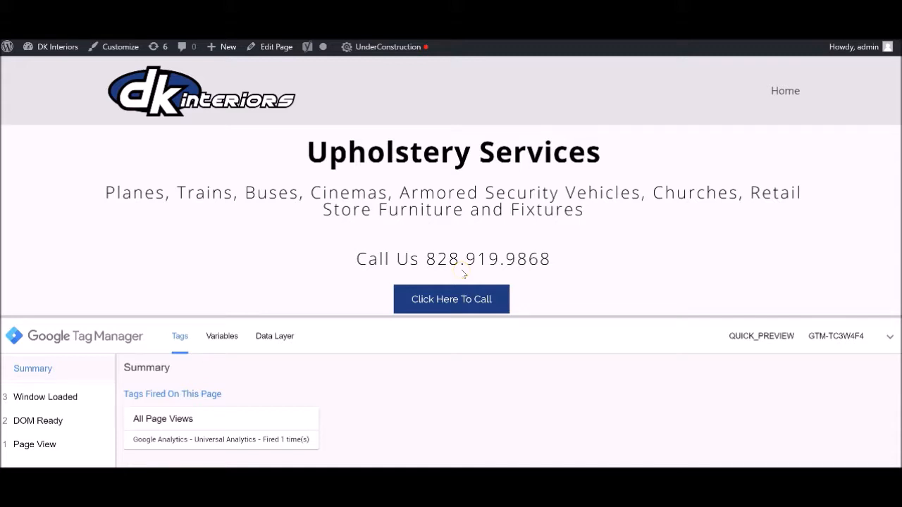
{"action": "left_click", "coordinate": [451, 299]}
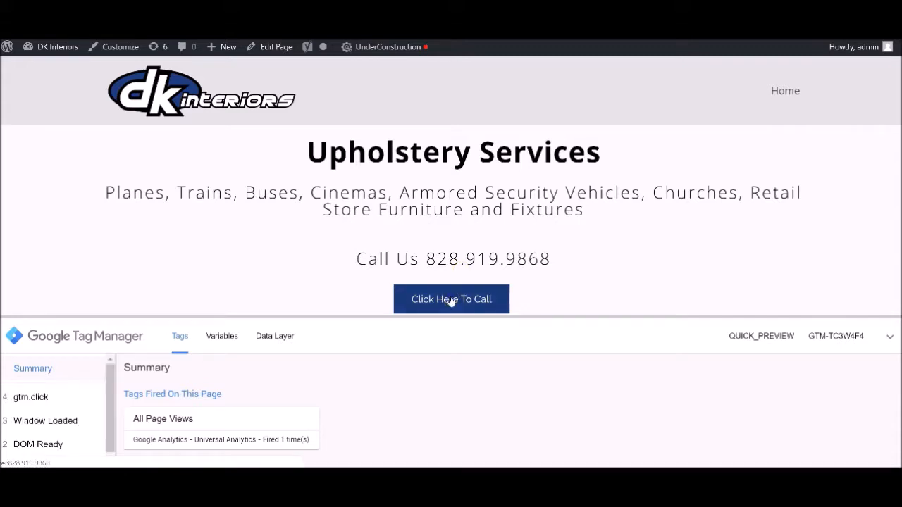
{"action": "left_click", "coordinate": [37, 398]}
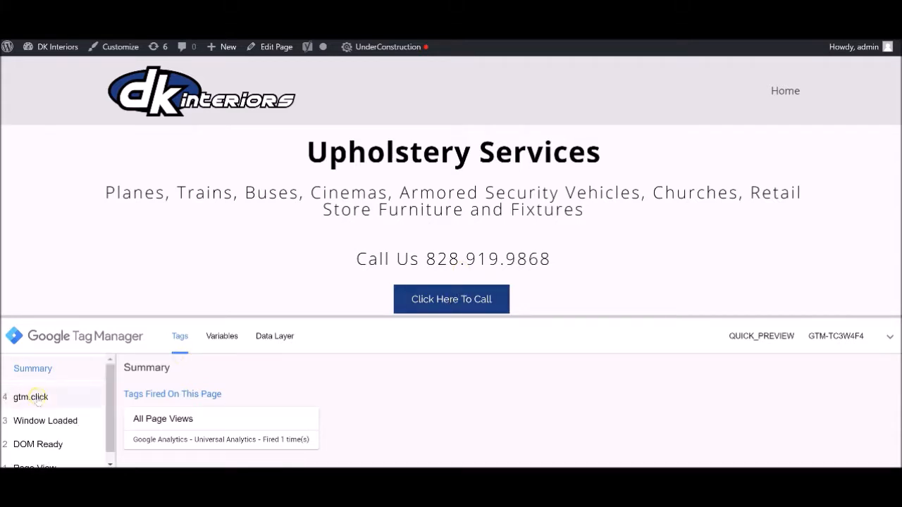
{"action": "left_click", "coordinate": [163, 95]}
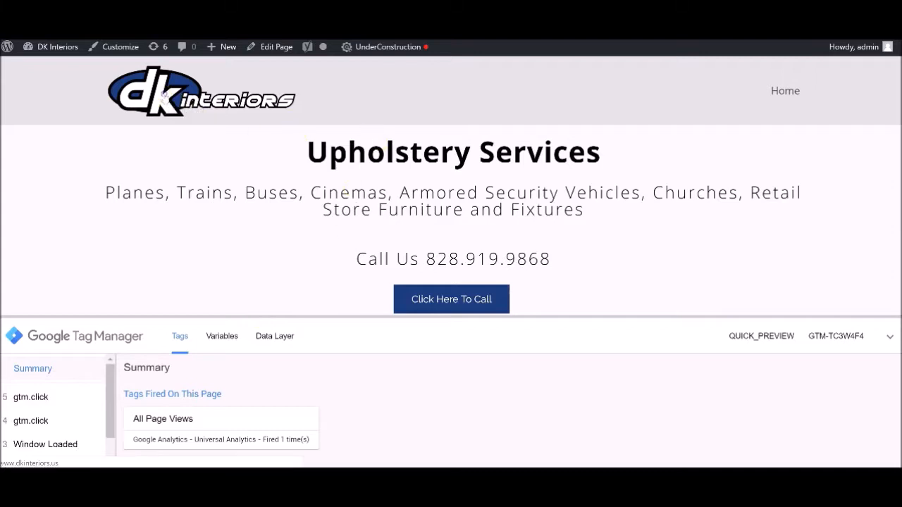
Examine the variables of the call button's gtm.click event in the debug pane and select its Click Text value.
{"action": "left_click", "coordinate": [31, 421]}
{"action": "scroll", "coordinate": [172, 418], "scroll_direction": "down", "scroll_amount": 1}
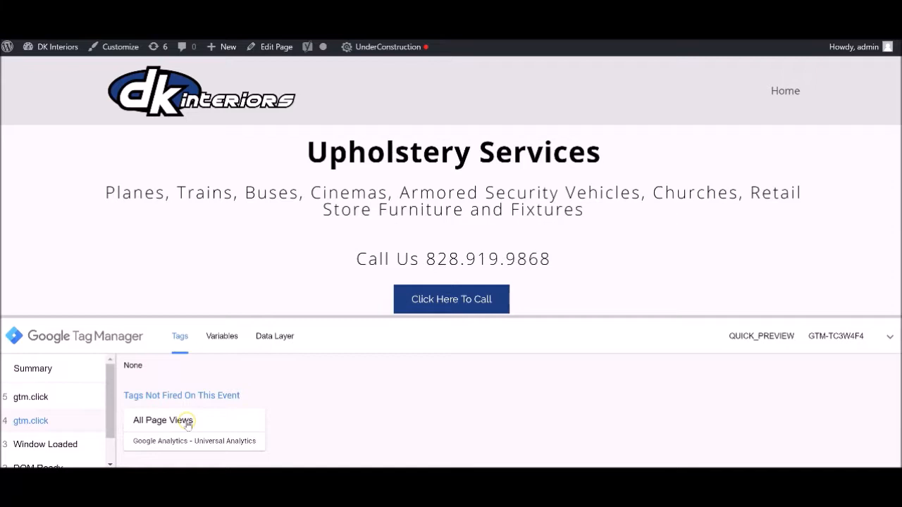
{"action": "left_click", "coordinate": [221, 336]}
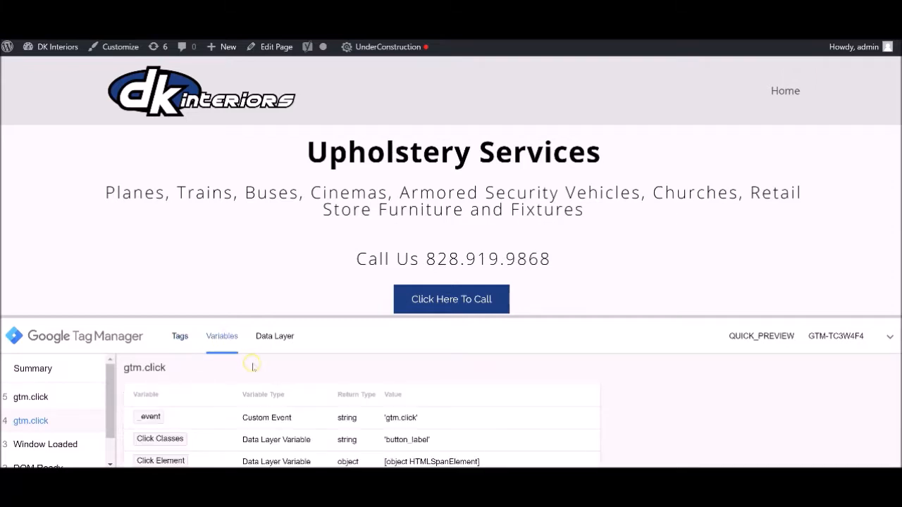
{"action": "scroll", "coordinate": [300, 396], "scroll_direction": "down", "scroll_amount": 2}
{"action": "scroll", "coordinate": [324, 423], "scroll_direction": "down", "scroll_amount": 2}
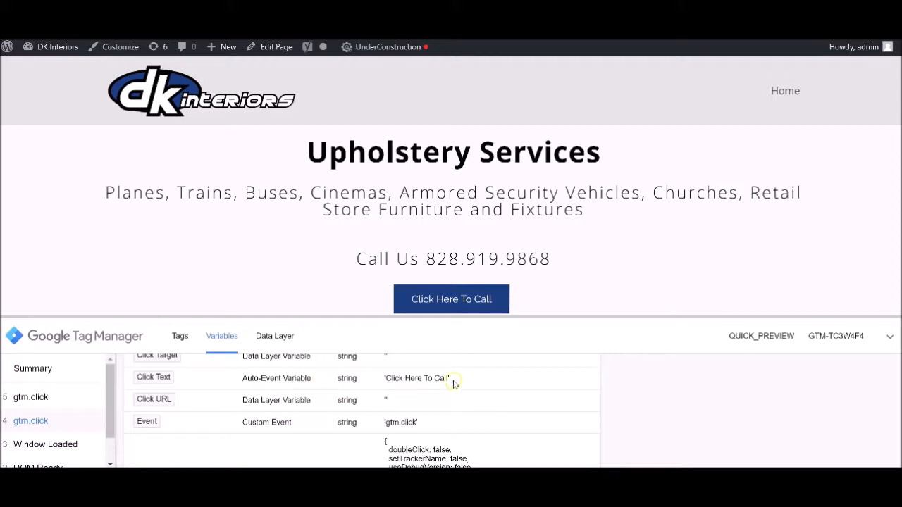
{"action": "left_click_drag", "start_coordinate": [449, 378], "coordinate": [386, 378]}
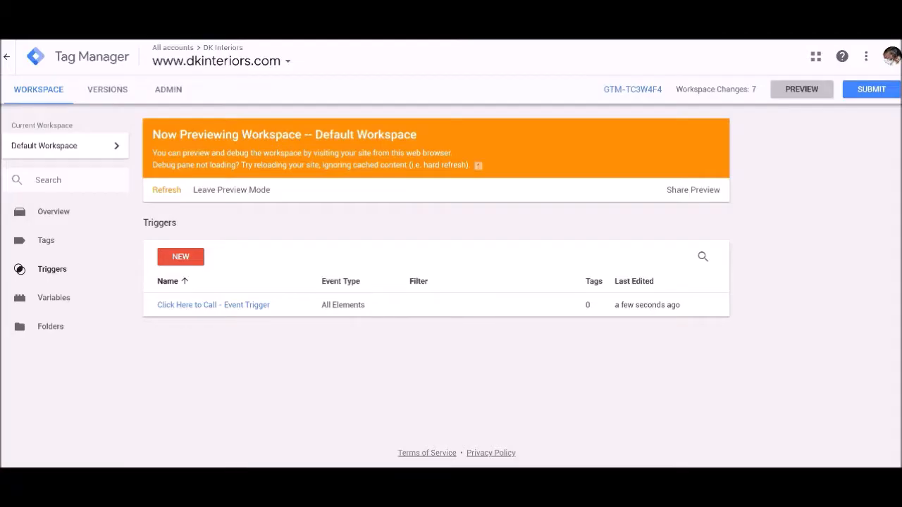
Edit the Click Here to Call - Event Trigger so that it fires on Some Clicks.
{"action": "left_click", "coordinate": [230, 305]}
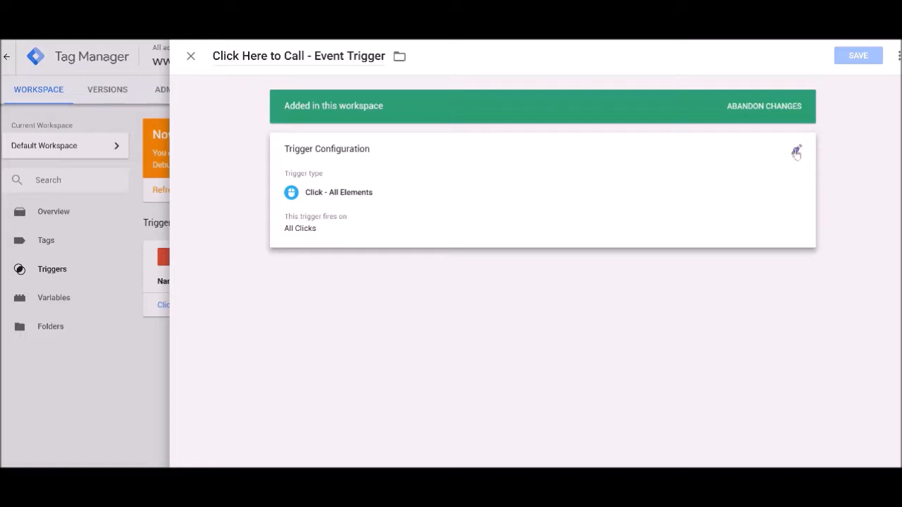
{"action": "left_click", "coordinate": [796, 150]}
{"action": "left_click", "coordinate": [356, 244]}
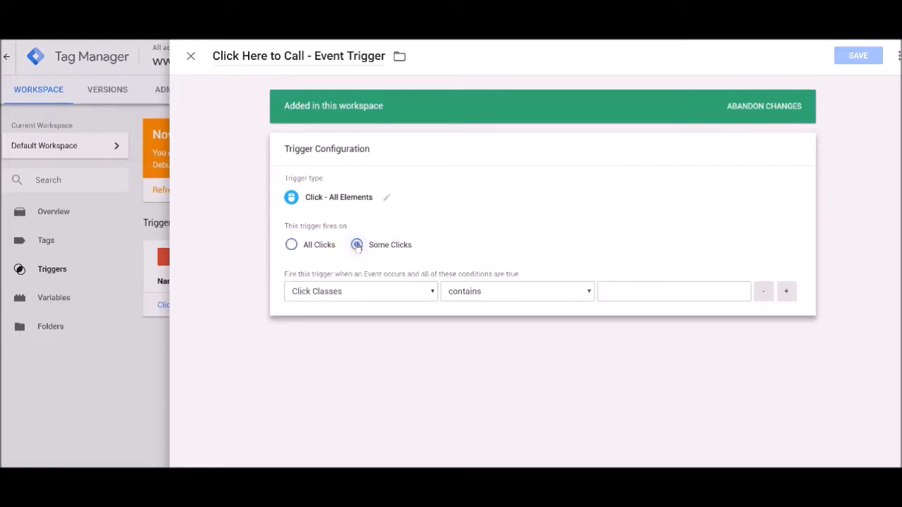
{"action": "left_click", "coordinate": [432, 291]}
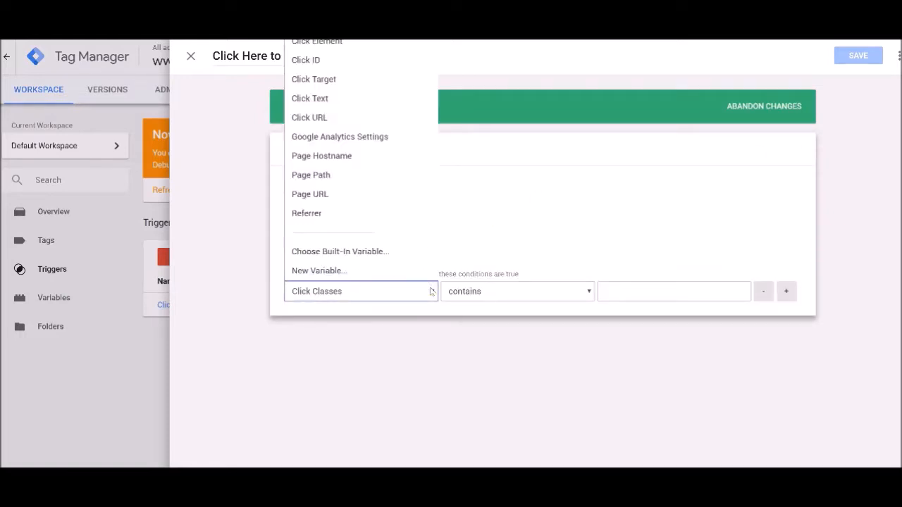
{"action": "left_click", "coordinate": [341, 42]}
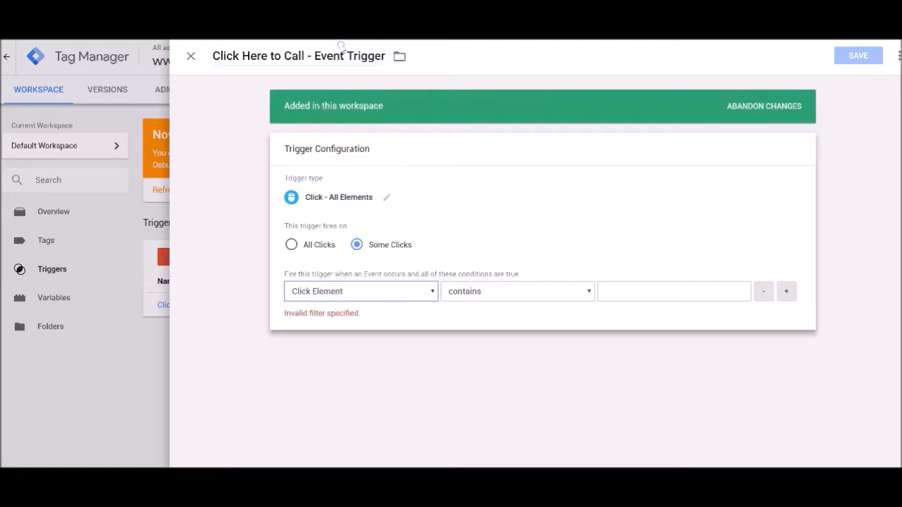
{"action": "left_click", "coordinate": [530, 291]}
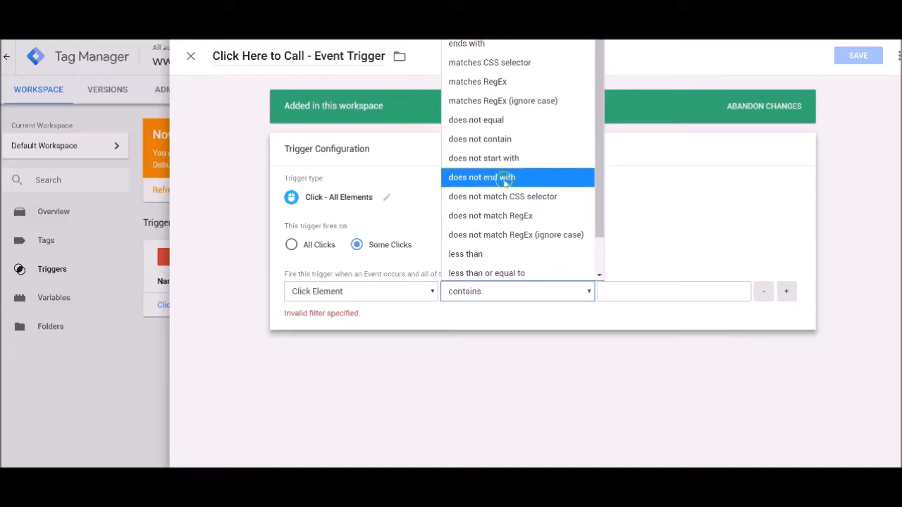
{"action": "left_click", "coordinate": [494, 121]}
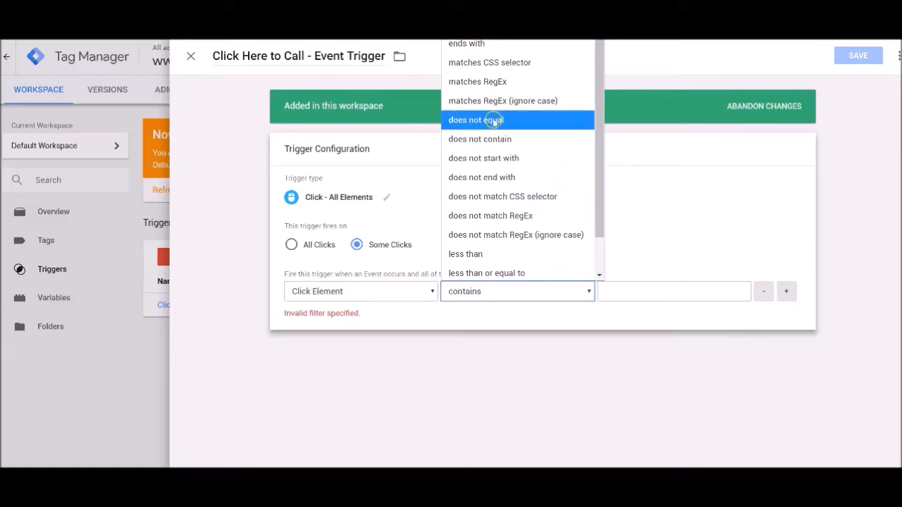
Set the firing condition to Click Text contains Click Here To Call and save the trigger.
{"action": "left_click", "coordinate": [429, 291]}
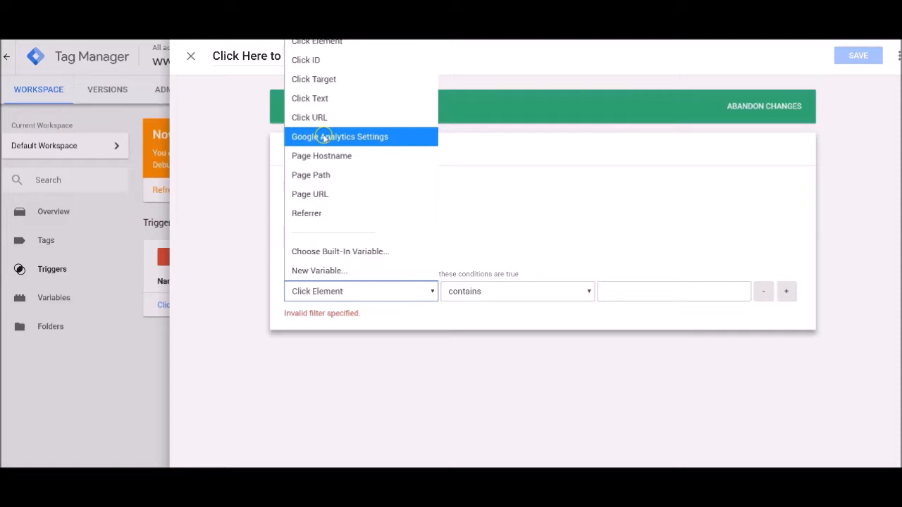
{"action": "left_click", "coordinate": [317, 99]}
{"action": "left_click", "coordinate": [578, 298]}
{"action": "left_click", "coordinate": [579, 298]}
{"action": "left_click", "coordinate": [636, 294]}
{"action": "type", "text": "Click Here To Call"}
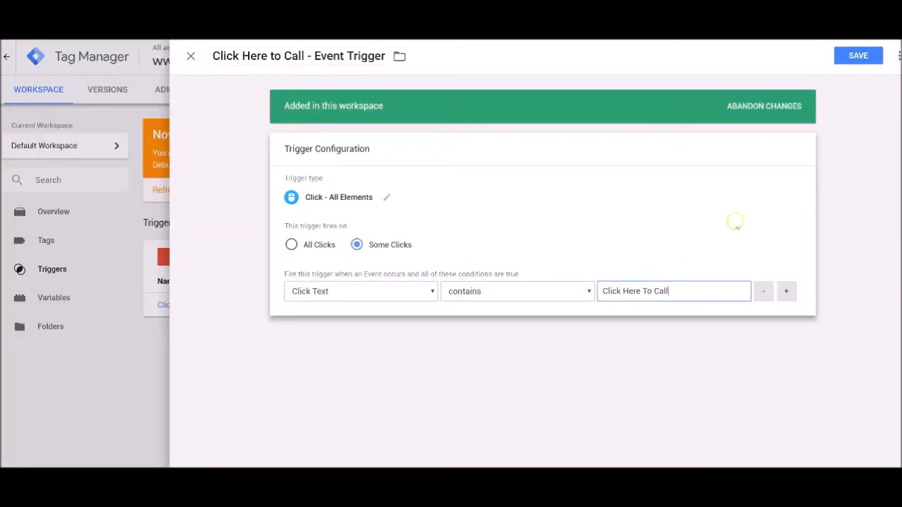
{"action": "left_click", "coordinate": [858, 56]}
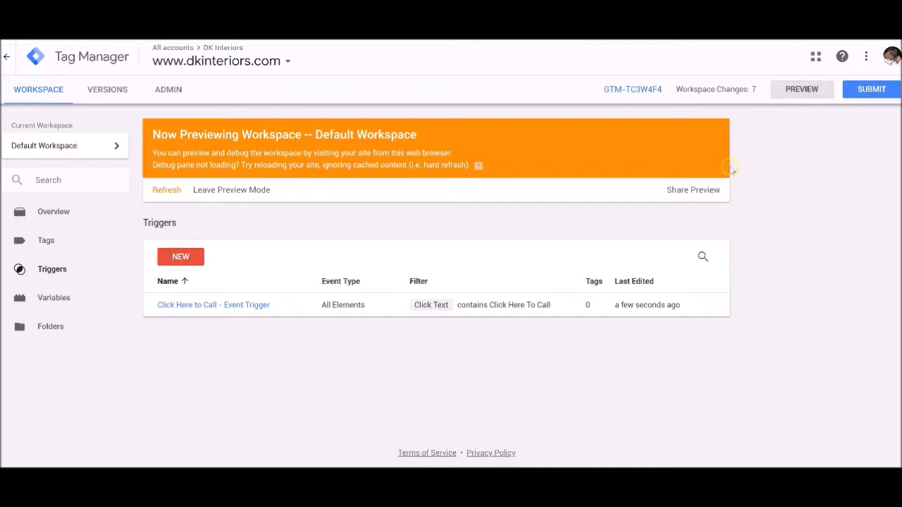
Publish the workspace changes as a version named Click to call trigger and return to the workspace.
{"action": "left_click", "coordinate": [871, 90]}
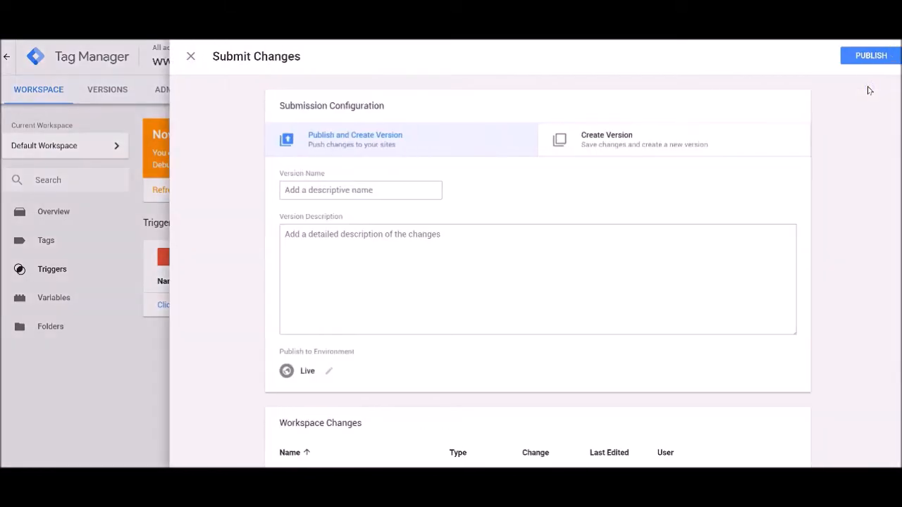
{"action": "left_click", "coordinate": [425, 189]}
{"action": "type", "text": "ck to call trigger"}
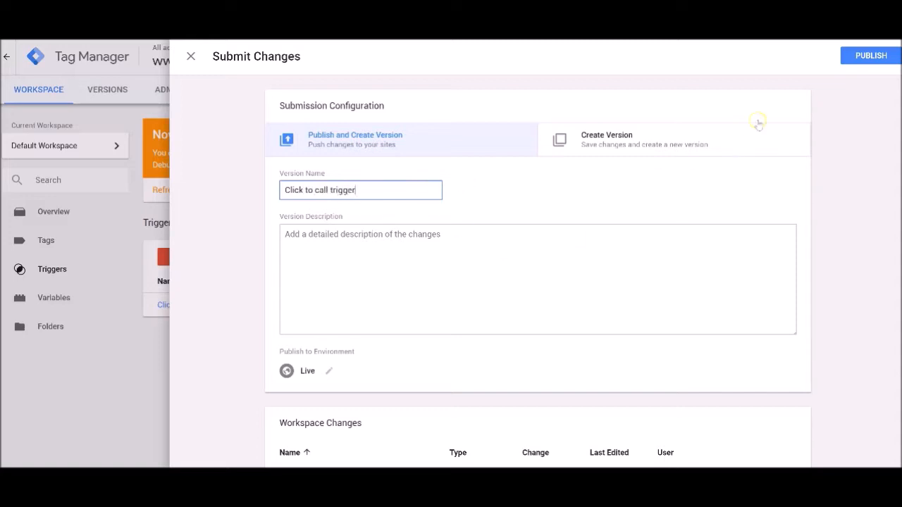
{"action": "left_click", "coordinate": [851, 61]}
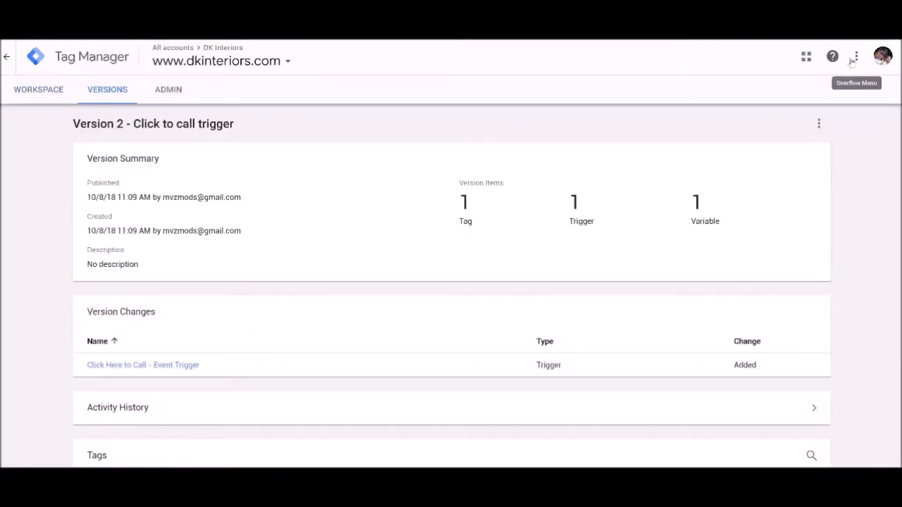
{"action": "left_click", "coordinate": [40, 96]}
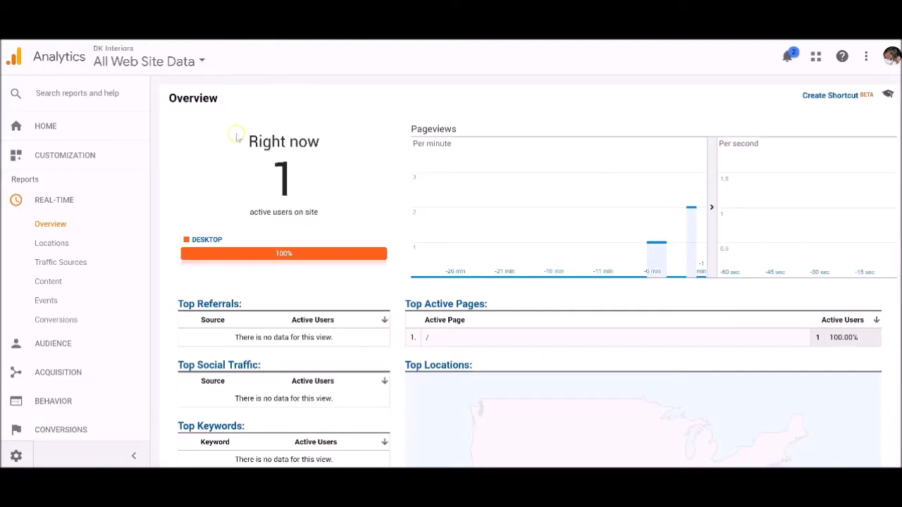
Check the real-time Events report in Google Analytics while testing the Click Here To Call button on the DK Interiors site.
{"action": "left_click", "coordinate": [40, 302]}
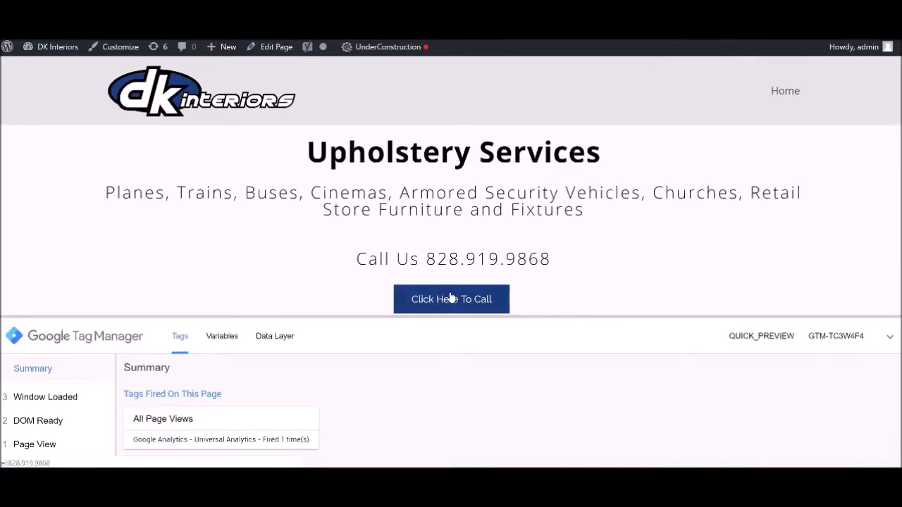
{"action": "left_click", "coordinate": [451, 297]}
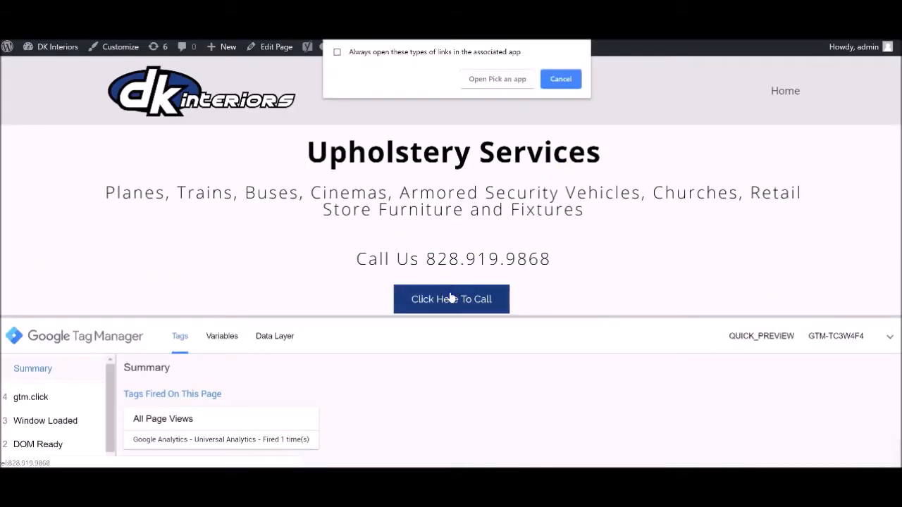
{"action": "left_click", "coordinate": [546, 79]}
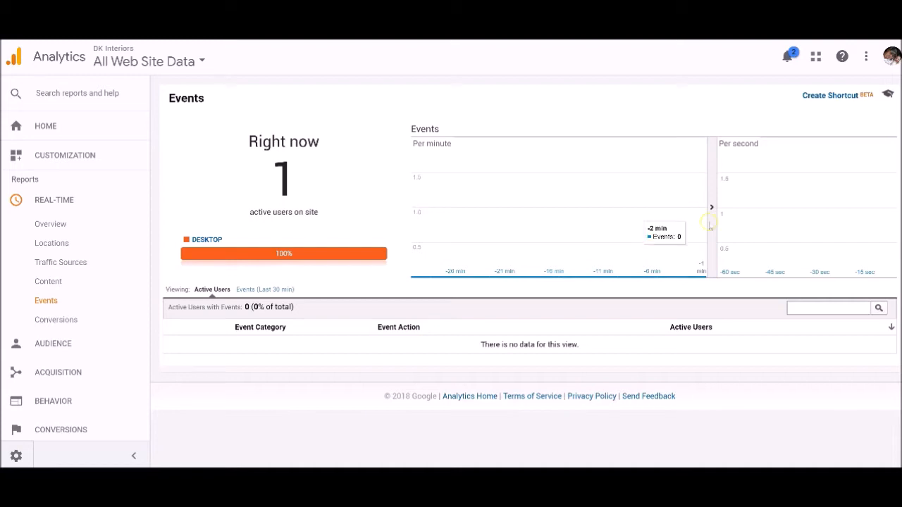
{"action": "left_click", "coordinate": [856, 236]}
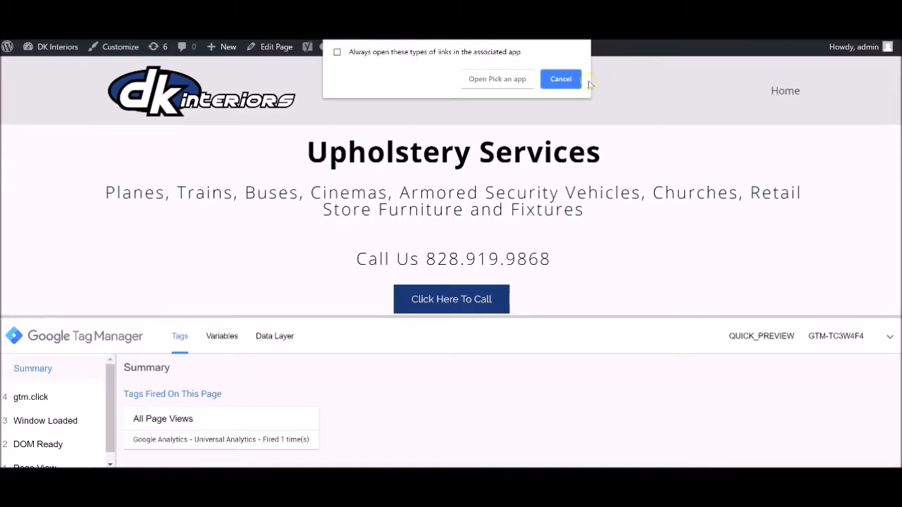
{"action": "left_click", "coordinate": [560, 82]}
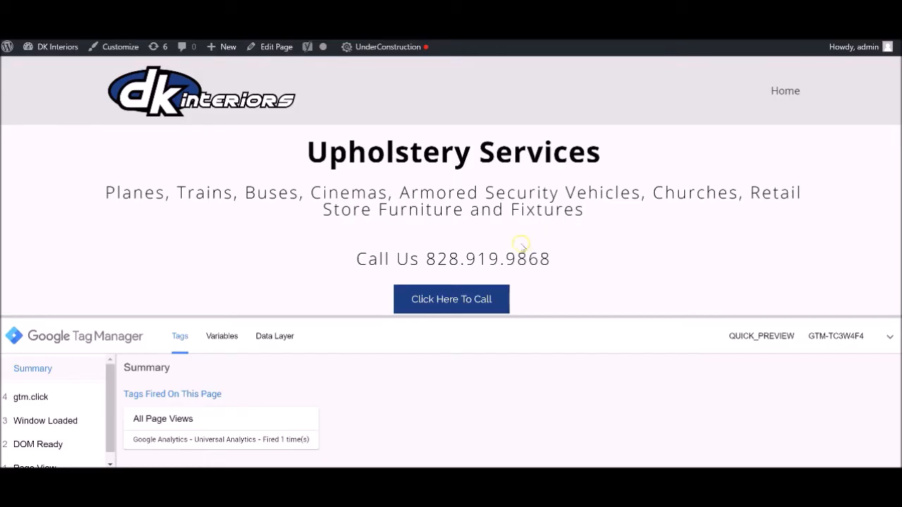
{"action": "left_click", "coordinate": [440, 299]}
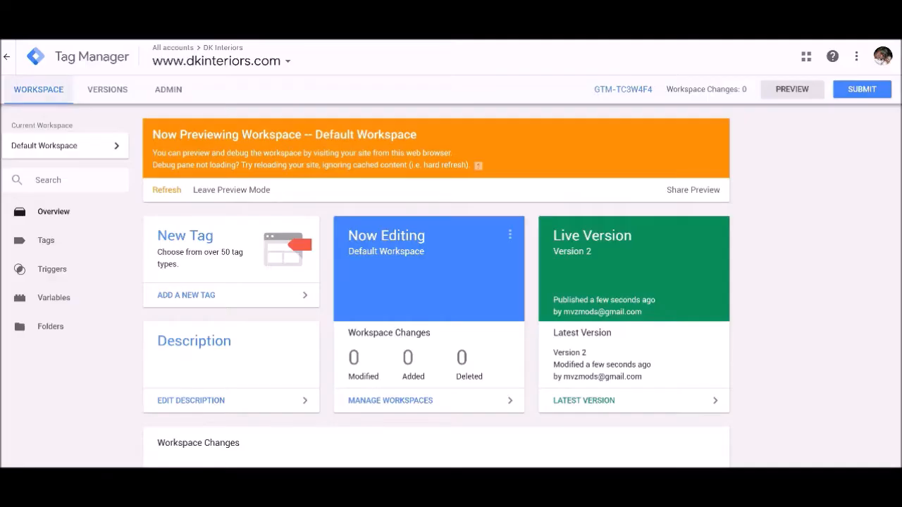
{"action": "left_click", "coordinate": [861, 92]}
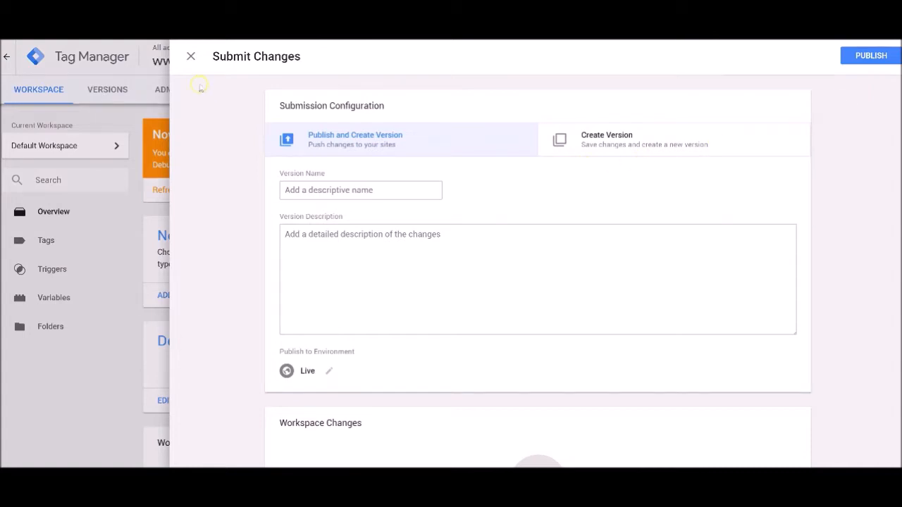
{"action": "left_click", "coordinate": [190, 57]}
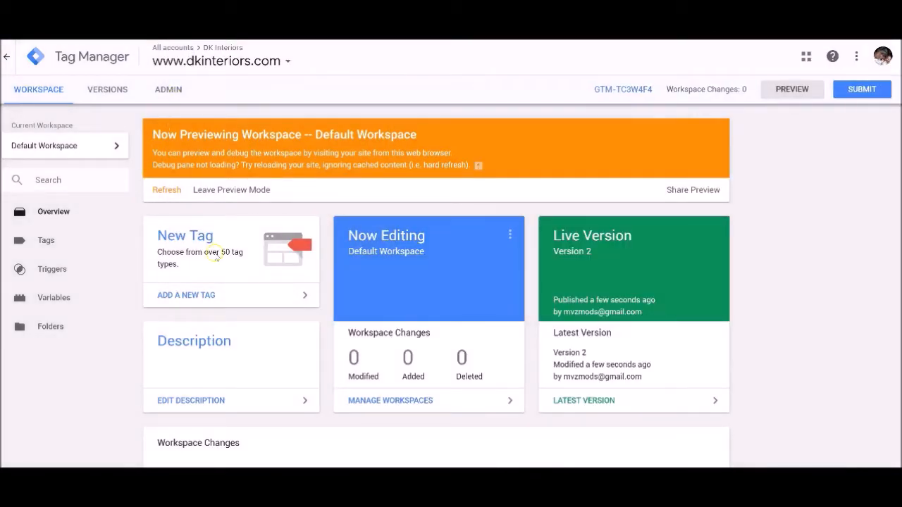
{"action": "left_click", "coordinate": [53, 271]}
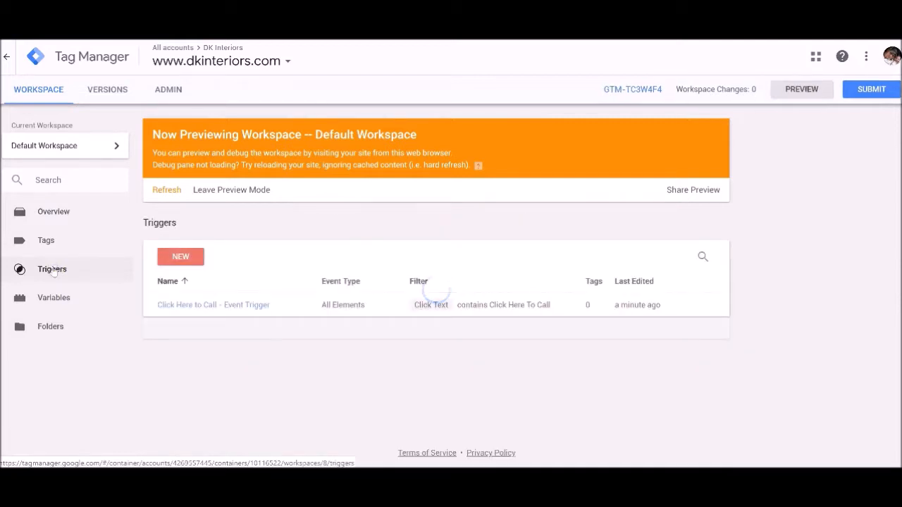
Create a new tag in the Tag Manager workspace and name it Click Event - Click to Call.
{"action": "left_click", "coordinate": [47, 241]}
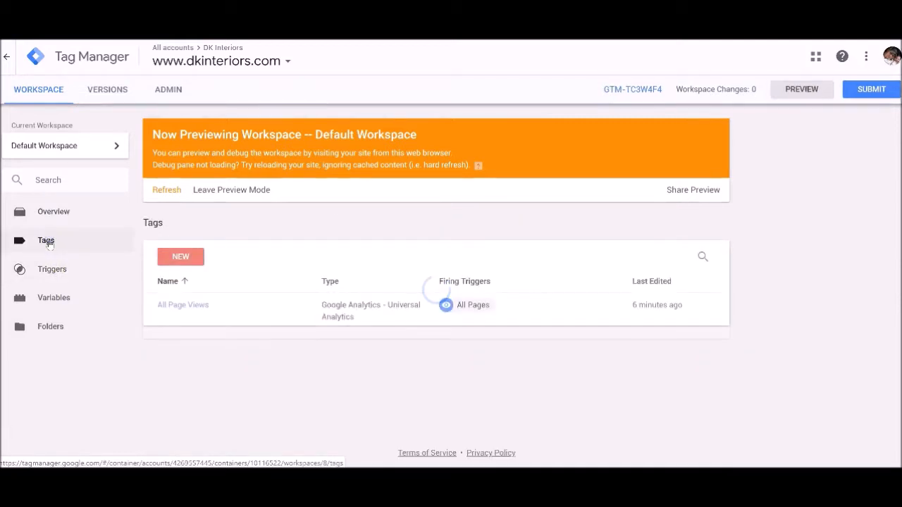
{"action": "left_click", "coordinate": [184, 259]}
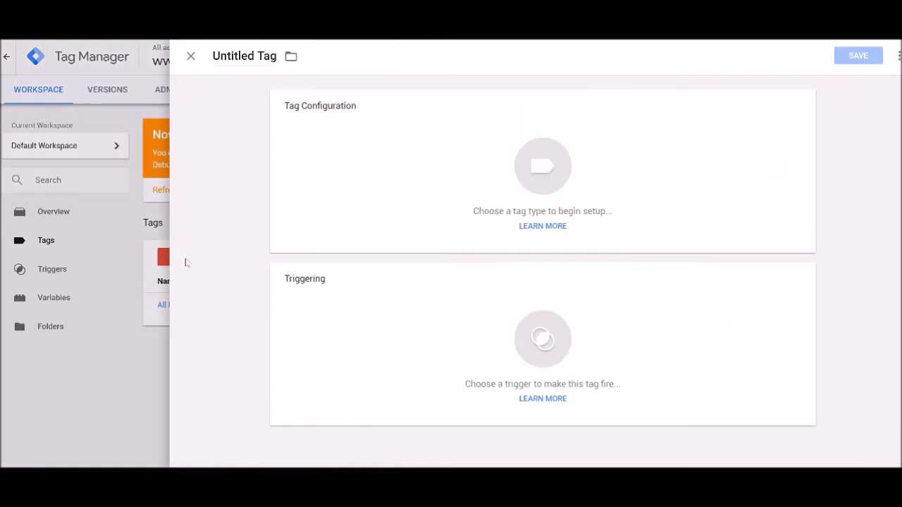
{"action": "left_click", "coordinate": [249, 56]}
{"action": "type", "text": "Click Event --"}
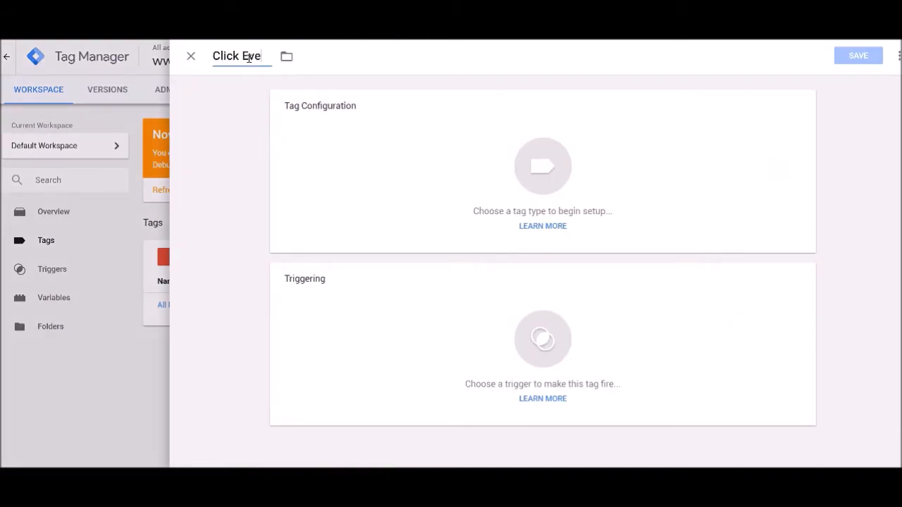
{"action": "key", "text": "BackSpace"}
{"action": "key", "text": "BackSpace"}
{"action": "key", "text": "BackSpace"}
{"action": "type", "text": "- Call"}
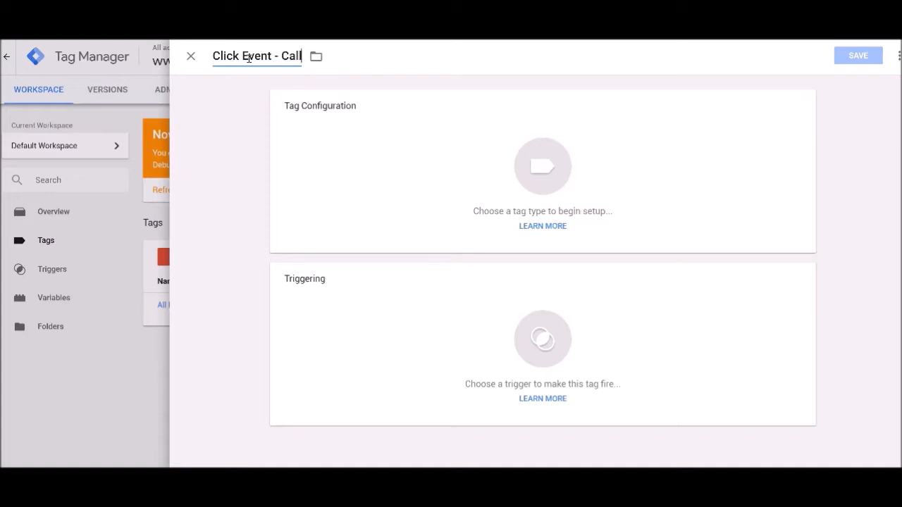
{"action": "key", "text": "BackSpace"}
{"action": "key", "text": "BackSpace"}
{"action": "key", "text": "BackSpace"}
{"action": "key", "text": "BackSpace"}
{"action": "type", "text": "Click to call"}
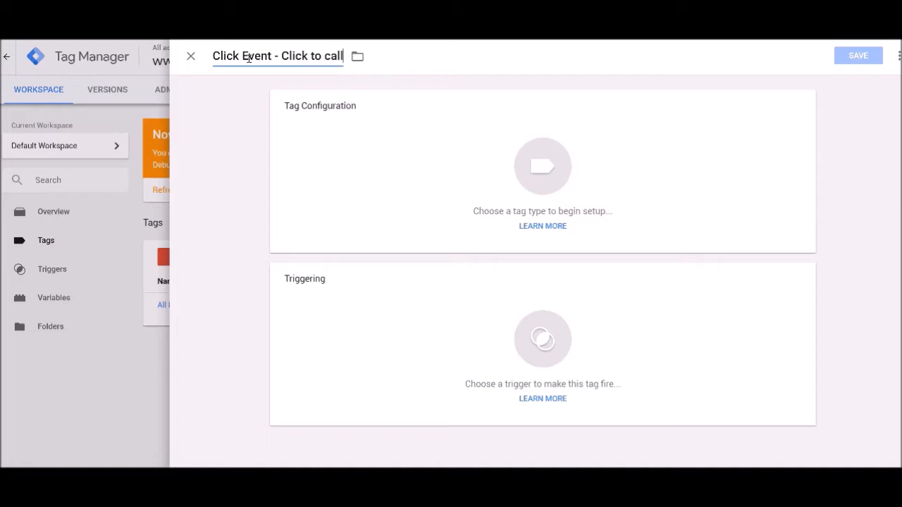
{"action": "key", "text": "BackSpace"}
{"action": "key", "text": "BackSpace"}
{"action": "key", "text": "BackSpace"}
{"action": "key", "text": "BackSpace"}
{"action": "type", "text": "Call"}
Set the tag type to Google Analytics - Universal Analytics with Event as the track type.
{"action": "left_click", "coordinate": [541, 167]}
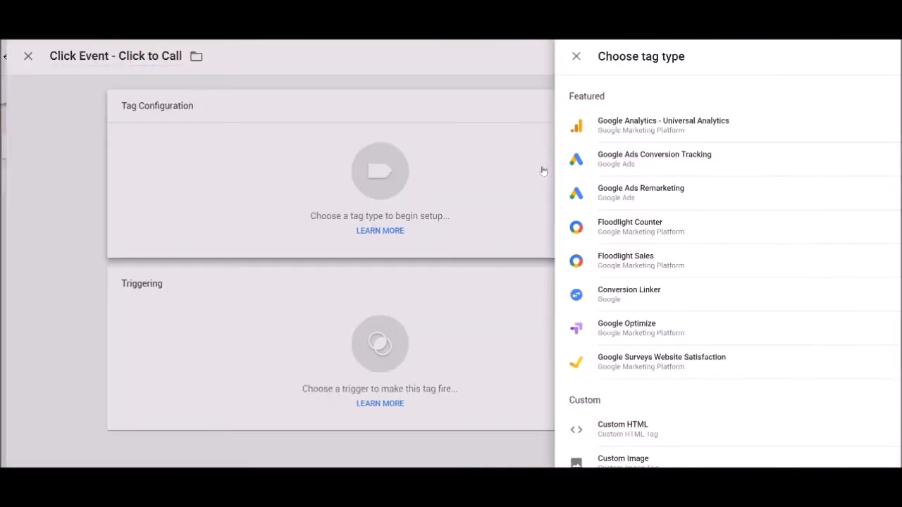
{"action": "left_click", "coordinate": [596, 130]}
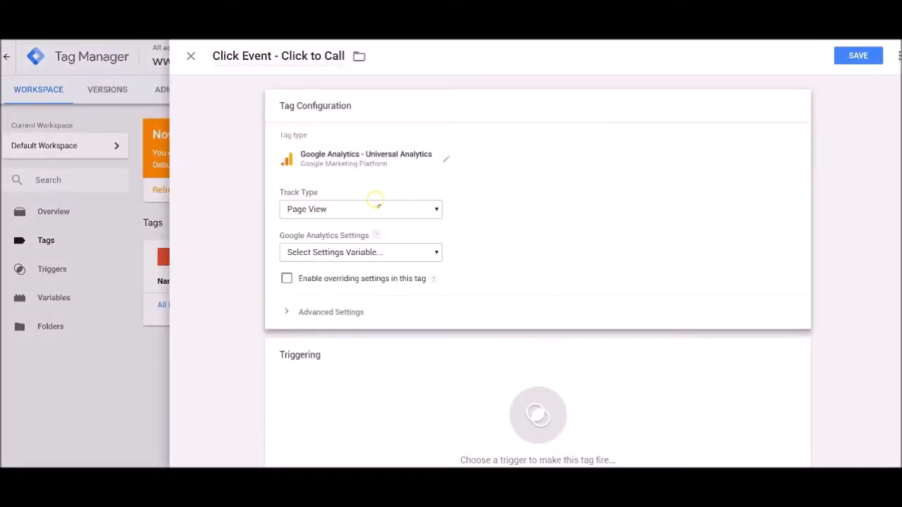
{"action": "left_click", "coordinate": [360, 211]}
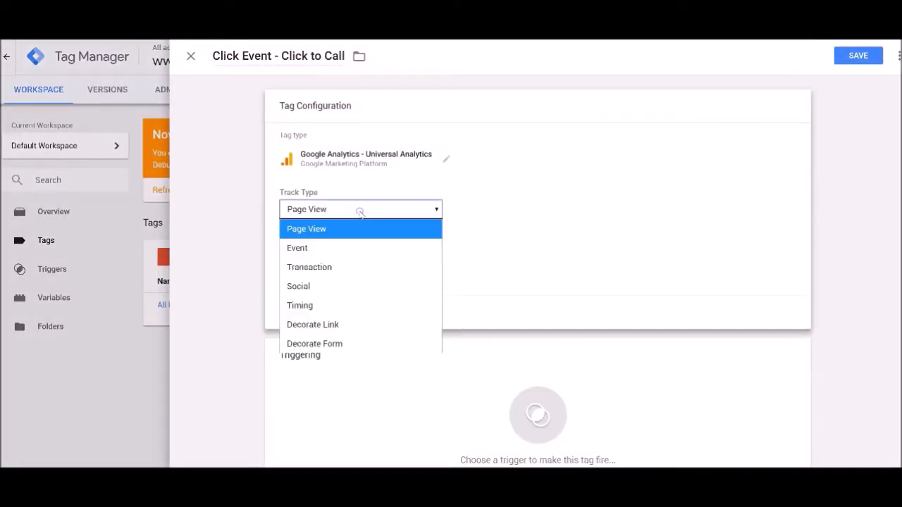
{"action": "left_click", "coordinate": [322, 247]}
Set the event tracking category to click and the action to click to call.
{"action": "left_click", "coordinate": [325, 260]}
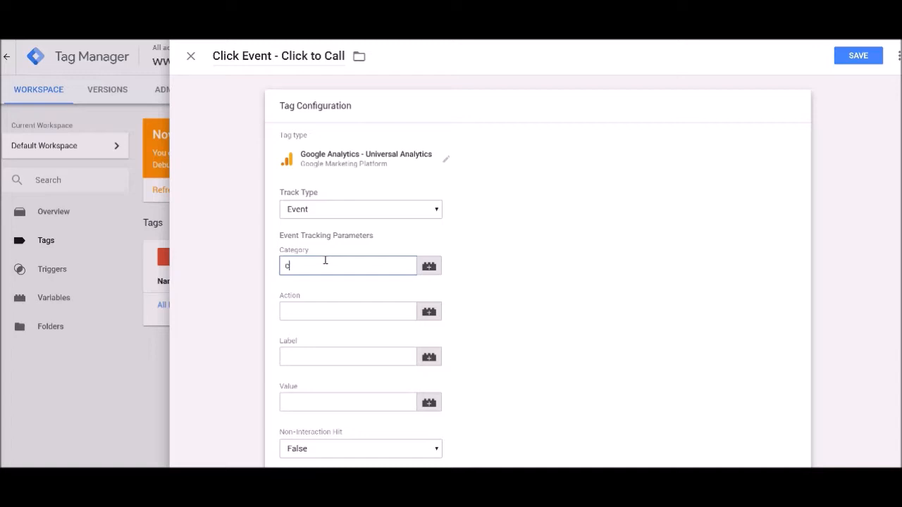
{"action": "key", "text": "Tab"}
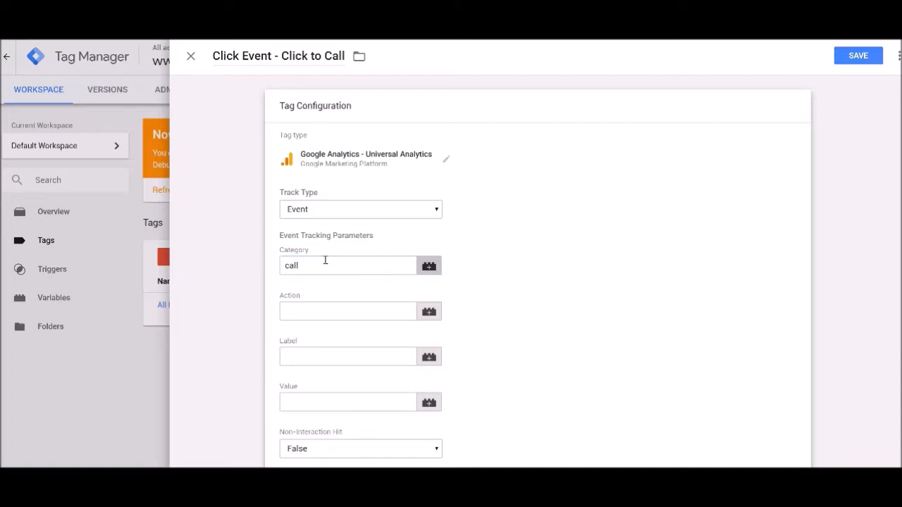
{"action": "left_click", "coordinate": [326, 302]}
{"action": "type", "text": "click to call"}
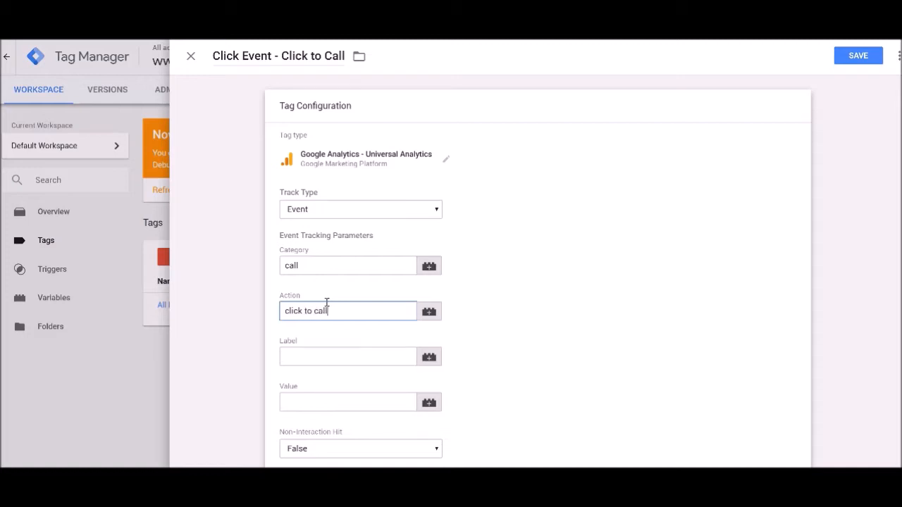
{"action": "left_click_drag", "start_coordinate": [316, 266], "coordinate": [251, 257]}
{"action": "type", "text": "c"}
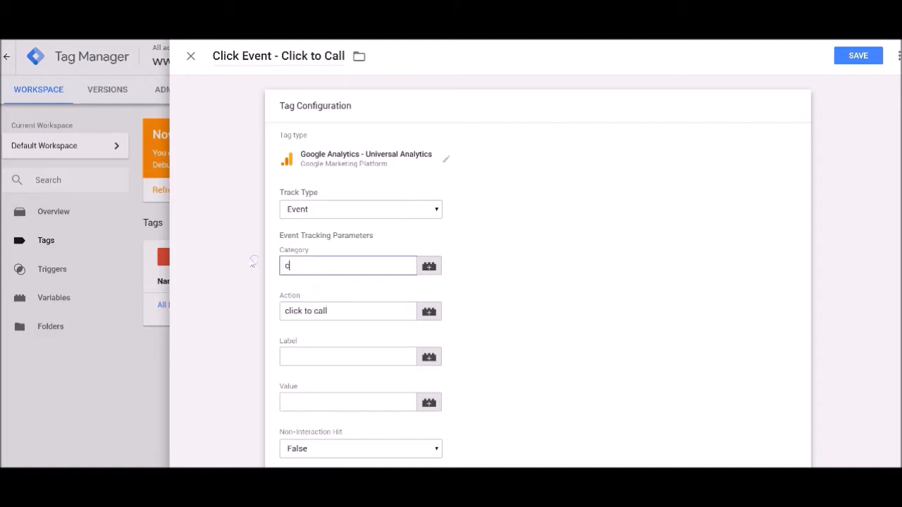
{"action": "type", "text": "lick"}
{"action": "scroll", "coordinate": [267, 296], "scroll_direction": "down", "scroll_amount": 3}
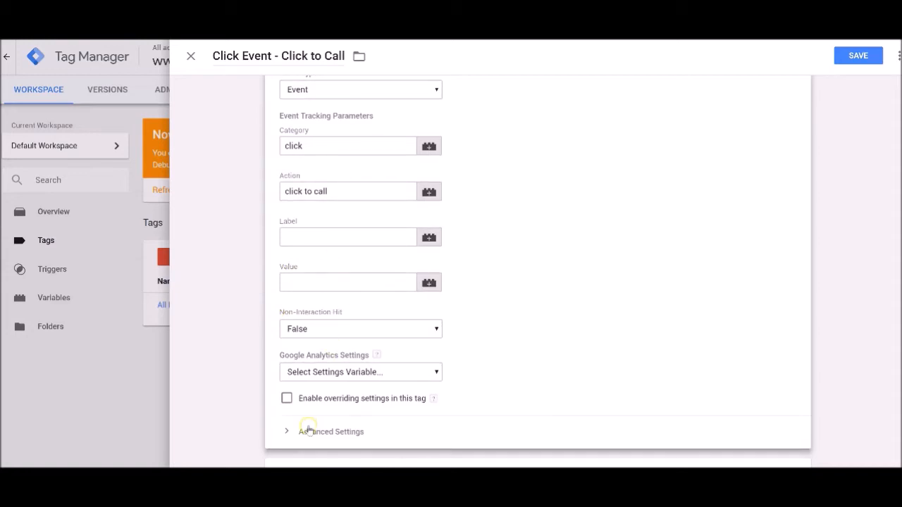
Assign the Click Here to Call - Event Trigger to the Click Event - Click to Call tag and try to save it.
{"action": "scroll", "coordinate": [306, 429], "scroll_direction": "down", "scroll_amount": 3}
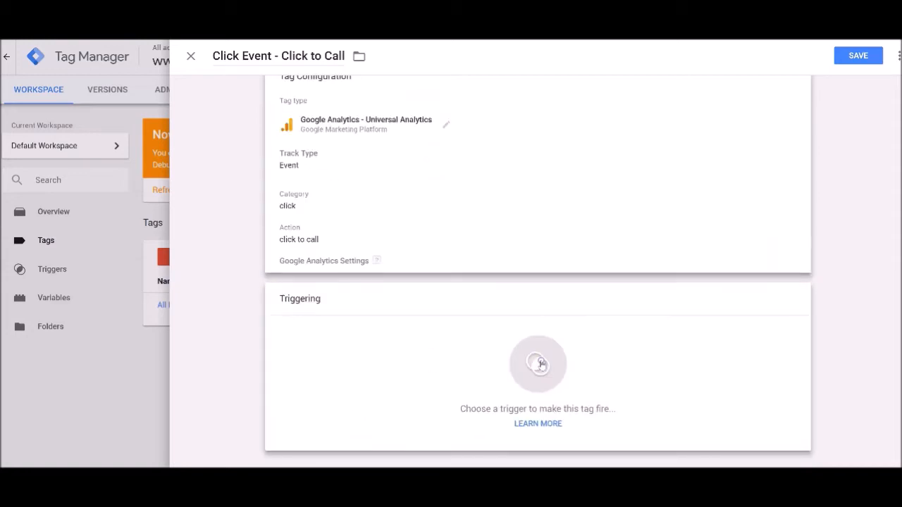
{"action": "left_click", "coordinate": [537, 363]}
{"action": "left_click", "coordinate": [238, 113]}
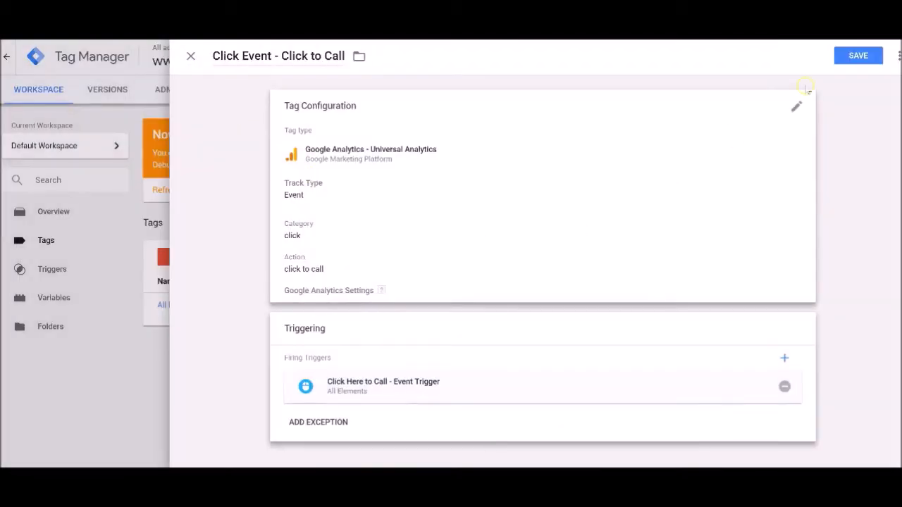
{"action": "left_click", "coordinate": [854, 57]}
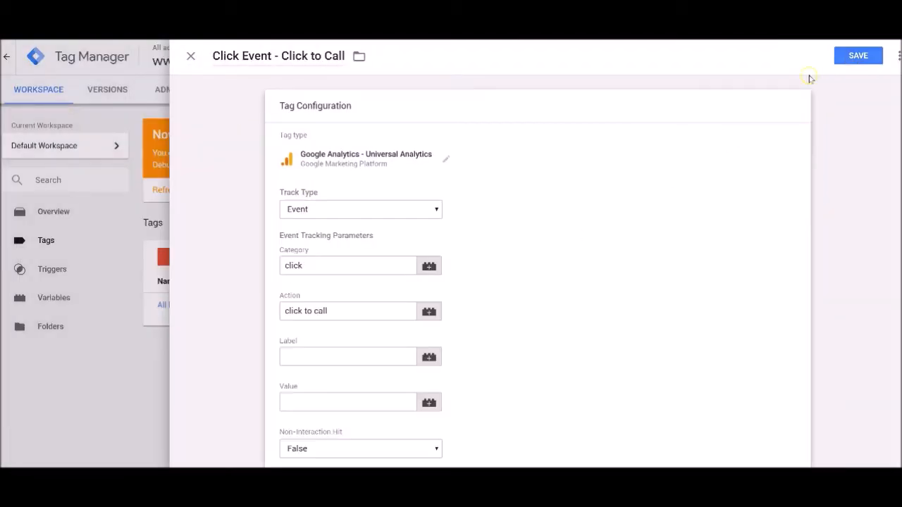
{"action": "left_click", "coordinate": [850, 57]}
Select {{Google Analytics Settings}} as the tag's Google Analytics settings variable and save the tag.
{"action": "scroll", "coordinate": [584, 277], "scroll_direction": "down", "scroll_amount": 3}
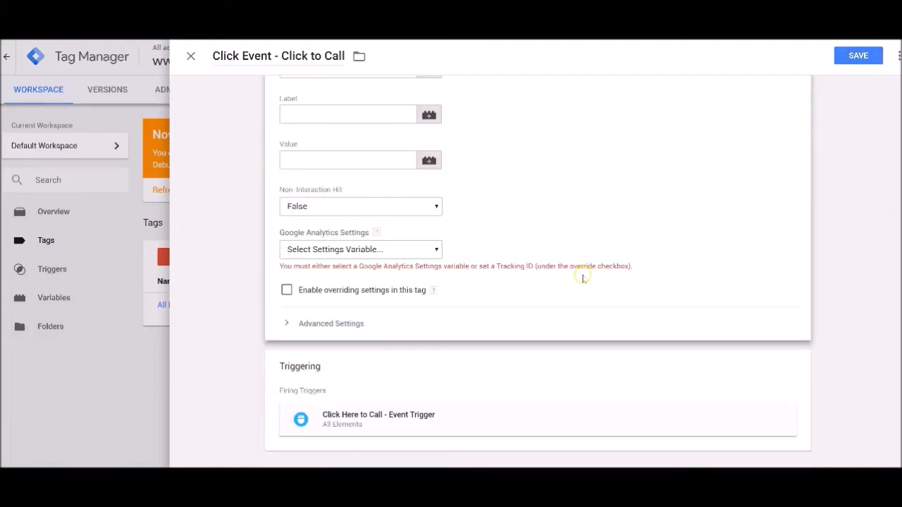
{"action": "left_click", "coordinate": [435, 249]}
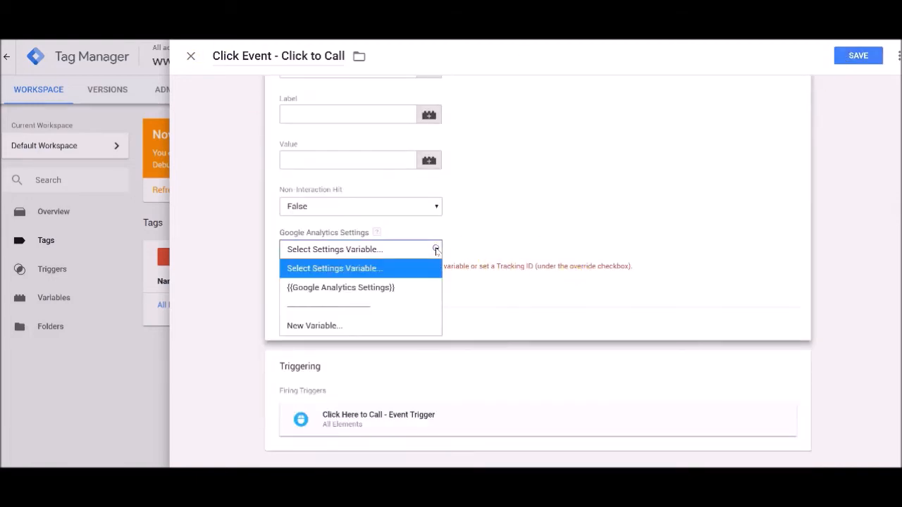
{"action": "left_click", "coordinate": [342, 287]}
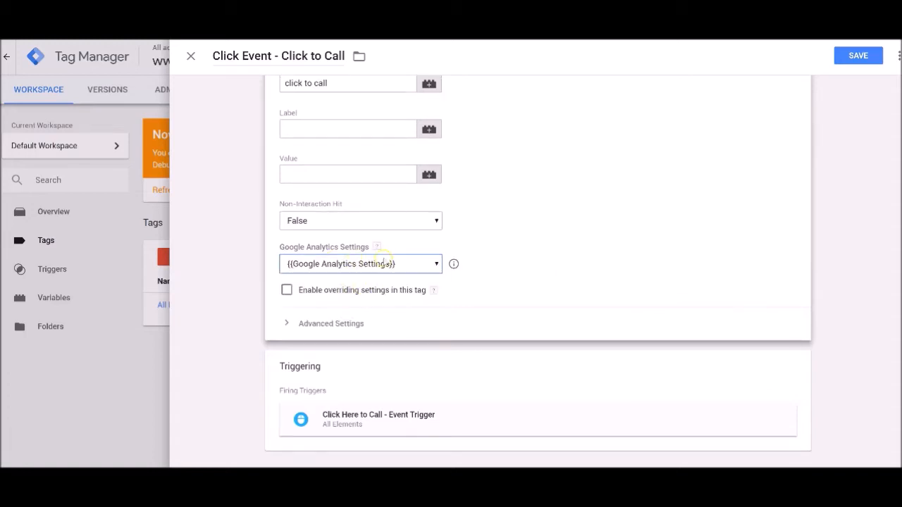
{"action": "left_click", "coordinate": [857, 56]}
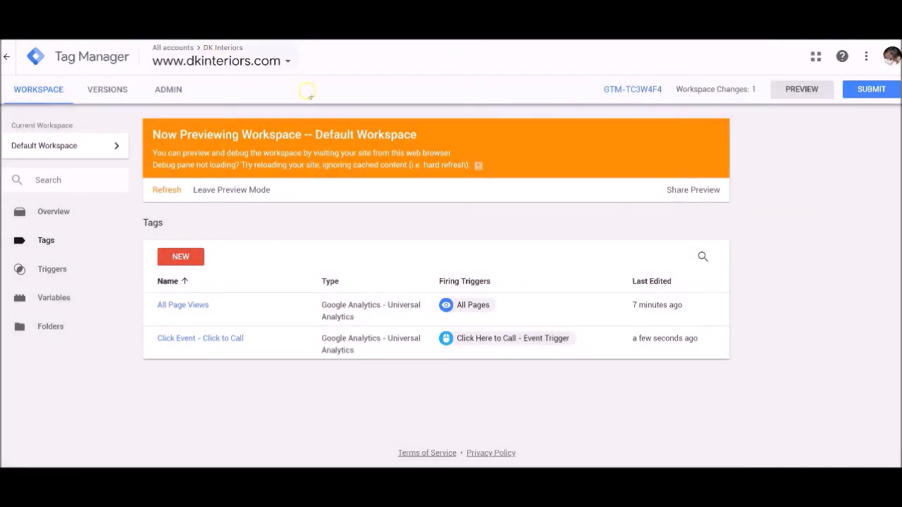
Submit and publish the workspace changes as a version named click to call trigger.
{"action": "left_click", "coordinate": [860, 93]}
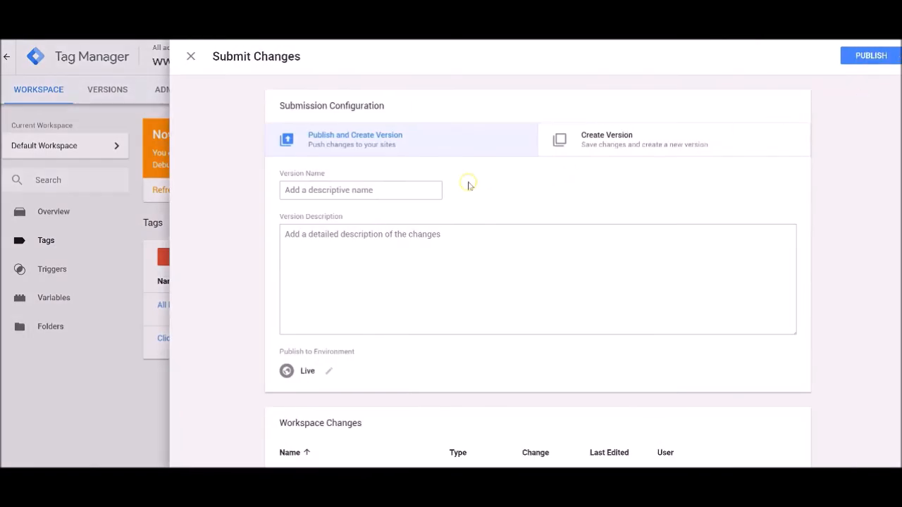
{"action": "left_click", "coordinate": [358, 193]}
{"action": "type", "text": "c"}
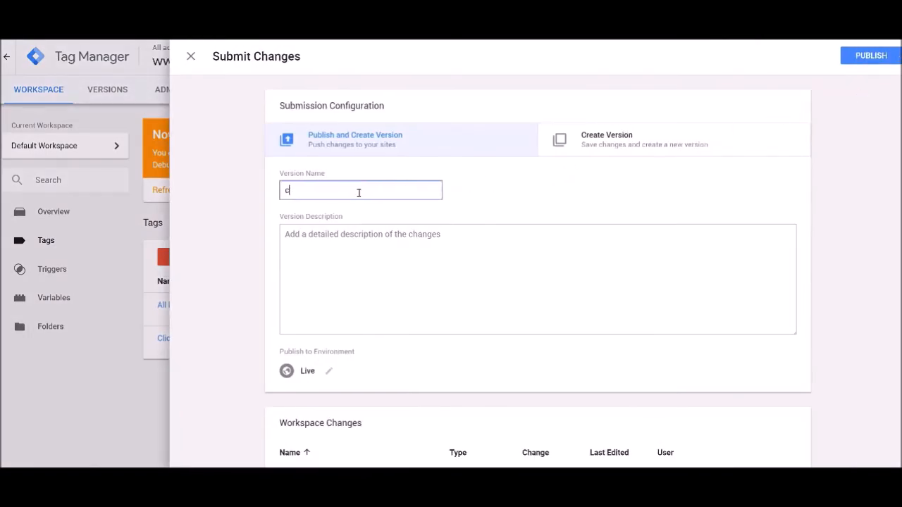
{"action": "type", "text": "lick to call trigger"}
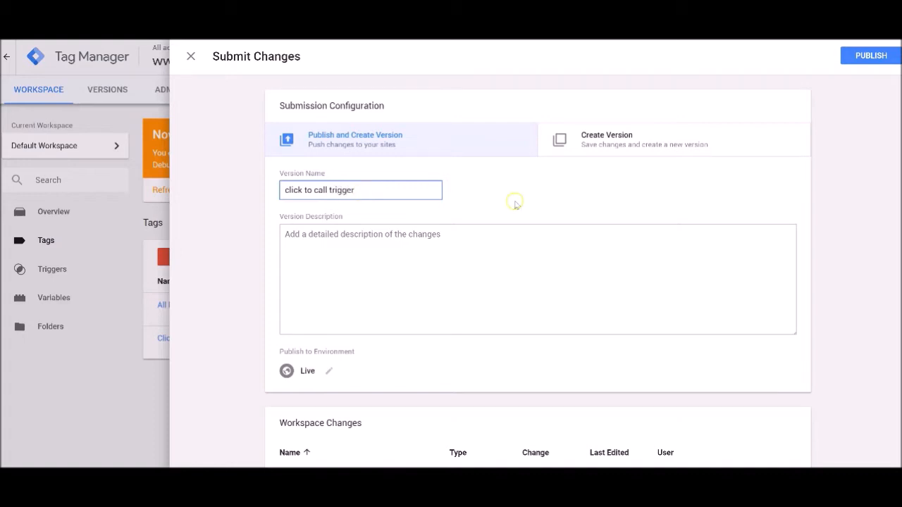
{"action": "left_click", "coordinate": [870, 57]}
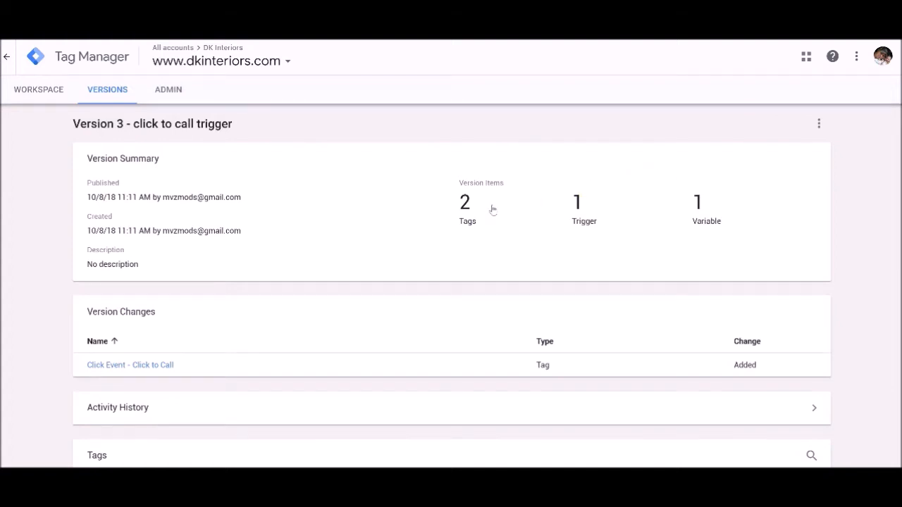
{"action": "left_click", "coordinate": [465, 209]}
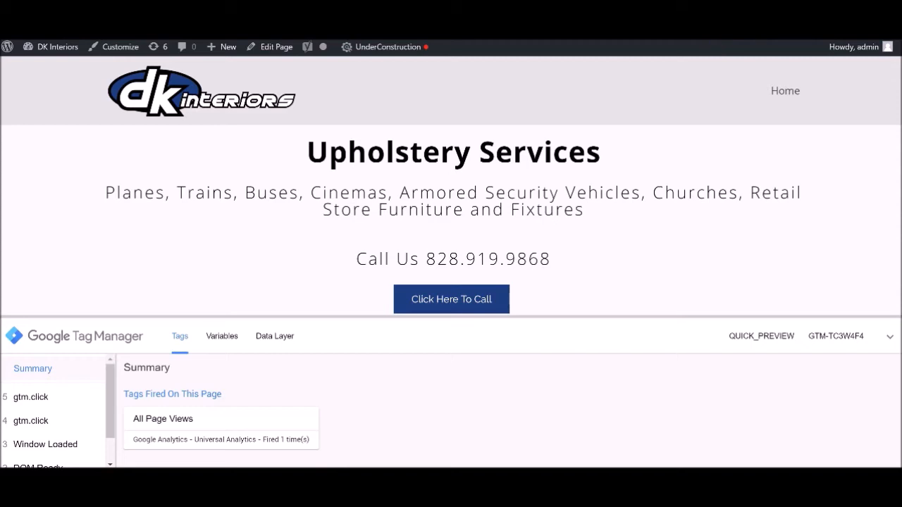
Search the web for tag manager extension and open the Tag Assistant (by Google) result from the Chrome Web Store.
{"action": "key", "text": "ctrl+t"}
{"action": "type", "text": "tag "}
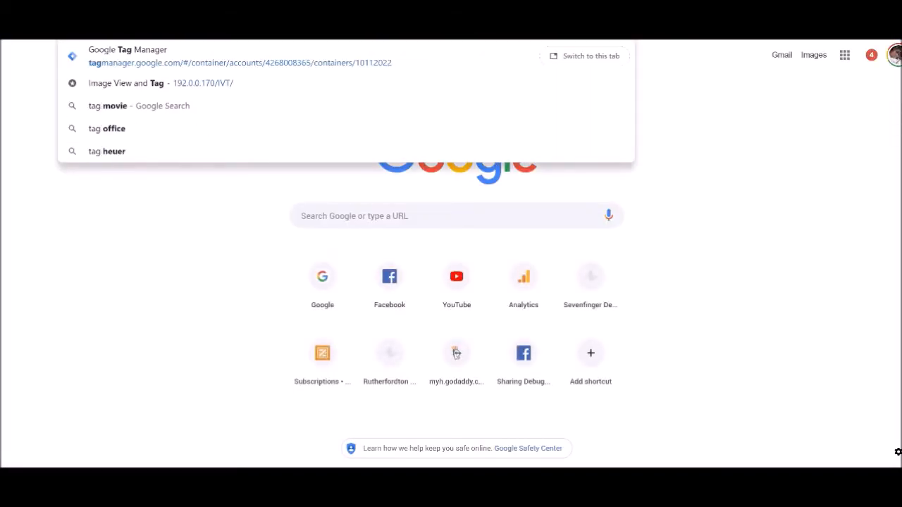
{"action": "type", "text": "manager"}
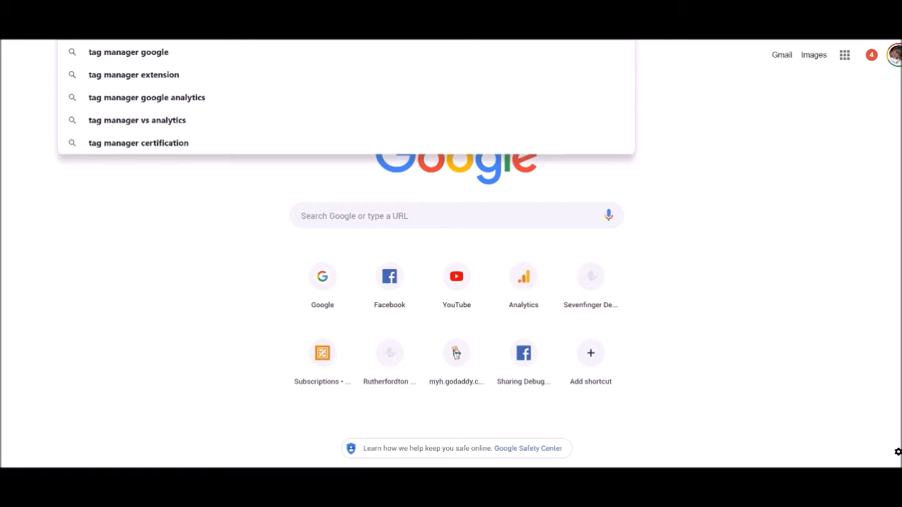
{"action": "left_click", "coordinate": [155, 75]}
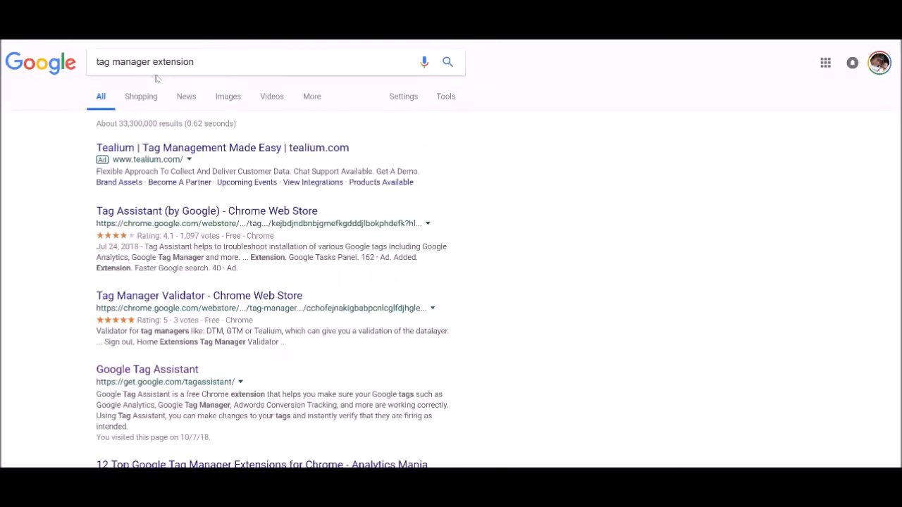
{"action": "left_click", "coordinate": [152, 213]}
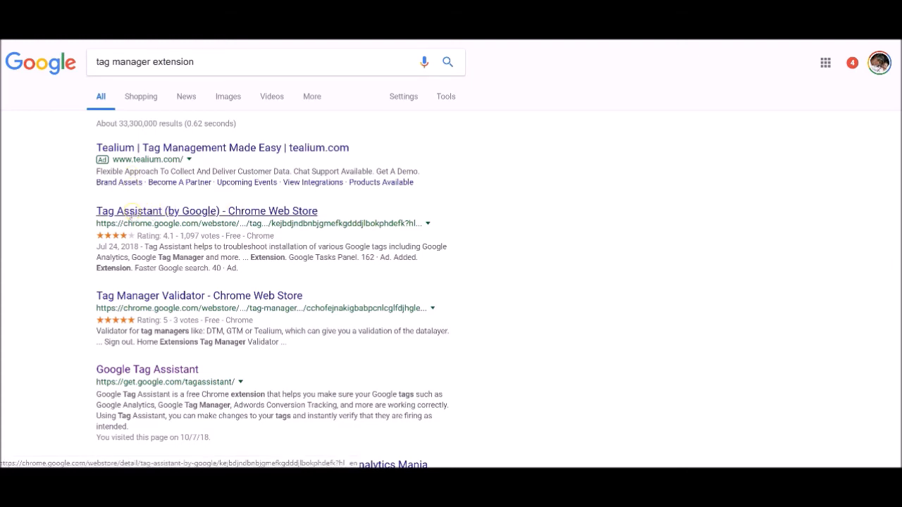
{"action": "left_click", "coordinate": [119, 212]}
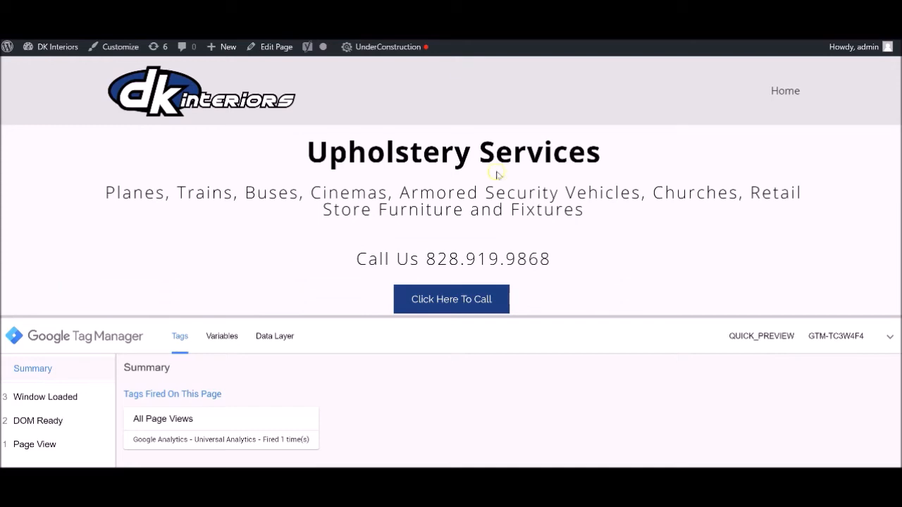
Test the Click Here To Call button on the DK Interiors site in preview mode and cancel the prompt to open an app.
{"action": "left_click", "coordinate": [444, 297]}
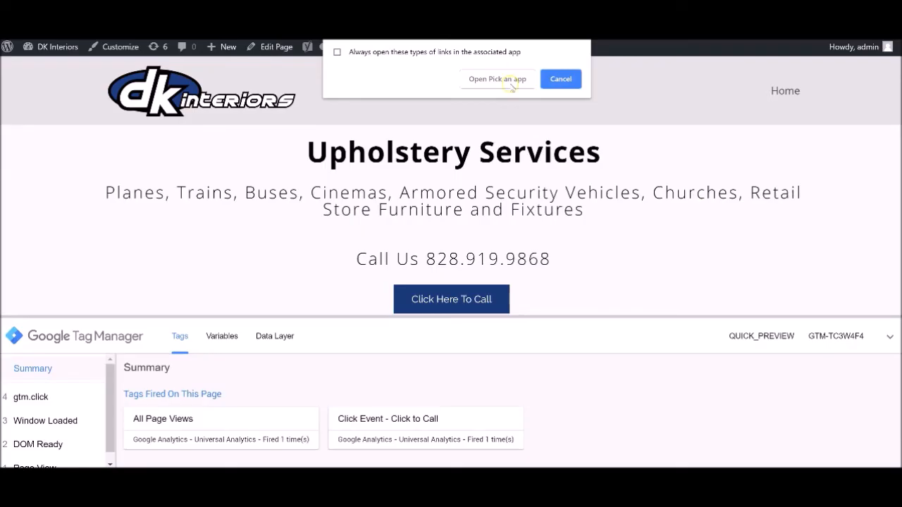
{"action": "left_click", "coordinate": [560, 79]}
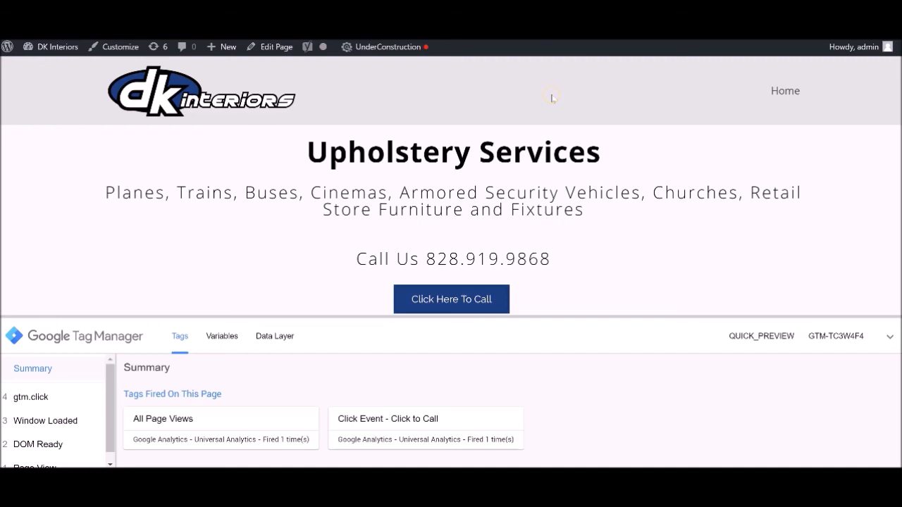
{"action": "left_click", "coordinate": [529, 93]}
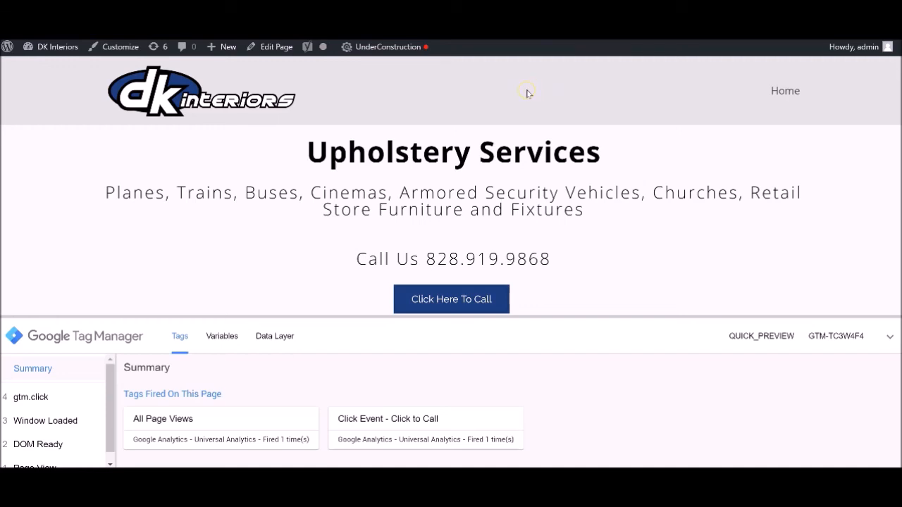